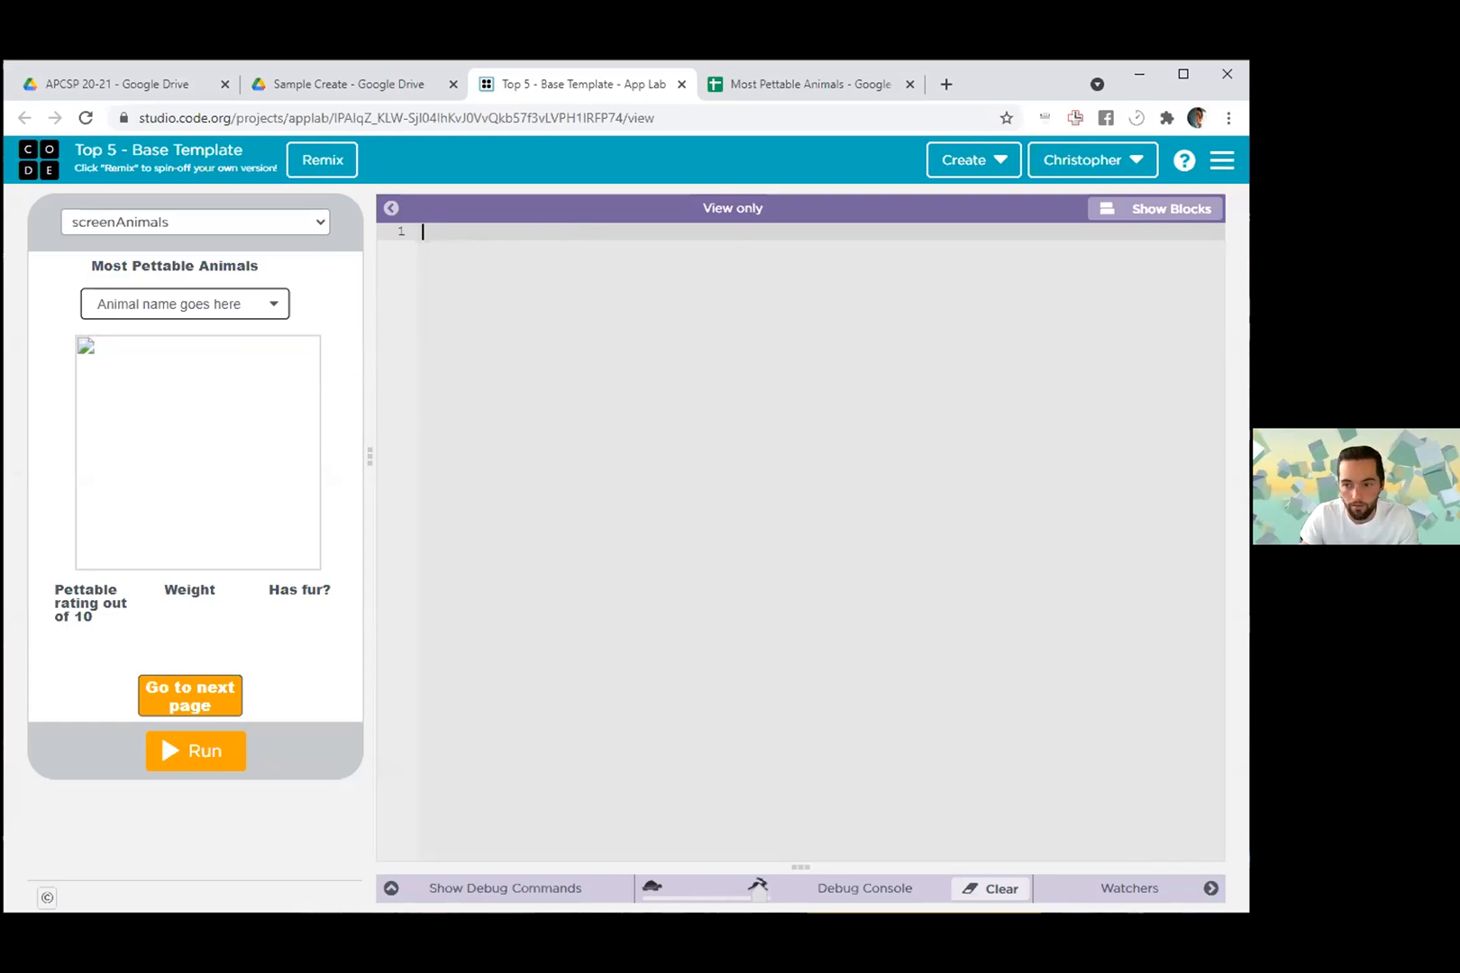
- Remix the base template project and rename the copy with the owner's first name in possessive form followed by "most pettable animals"
{"action": "left_click", "coordinate": [322, 160]}
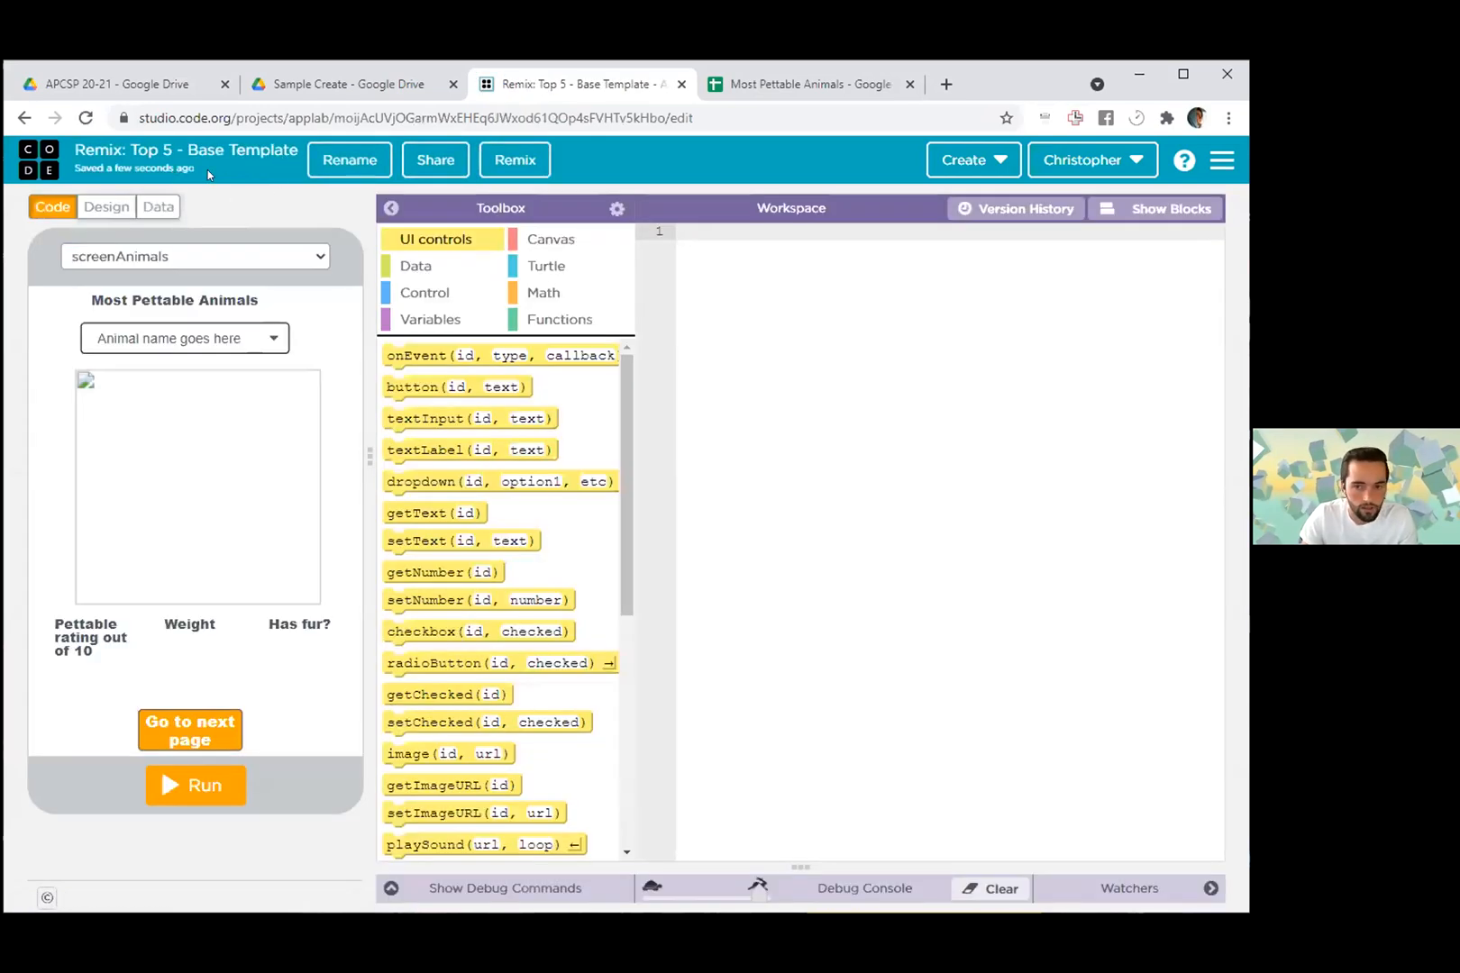
{"action": "left_click", "coordinate": [332, 160]}
{"action": "right_click", "coordinate": [333, 161]}
{"action": "left_click", "coordinate": [137, 155]}
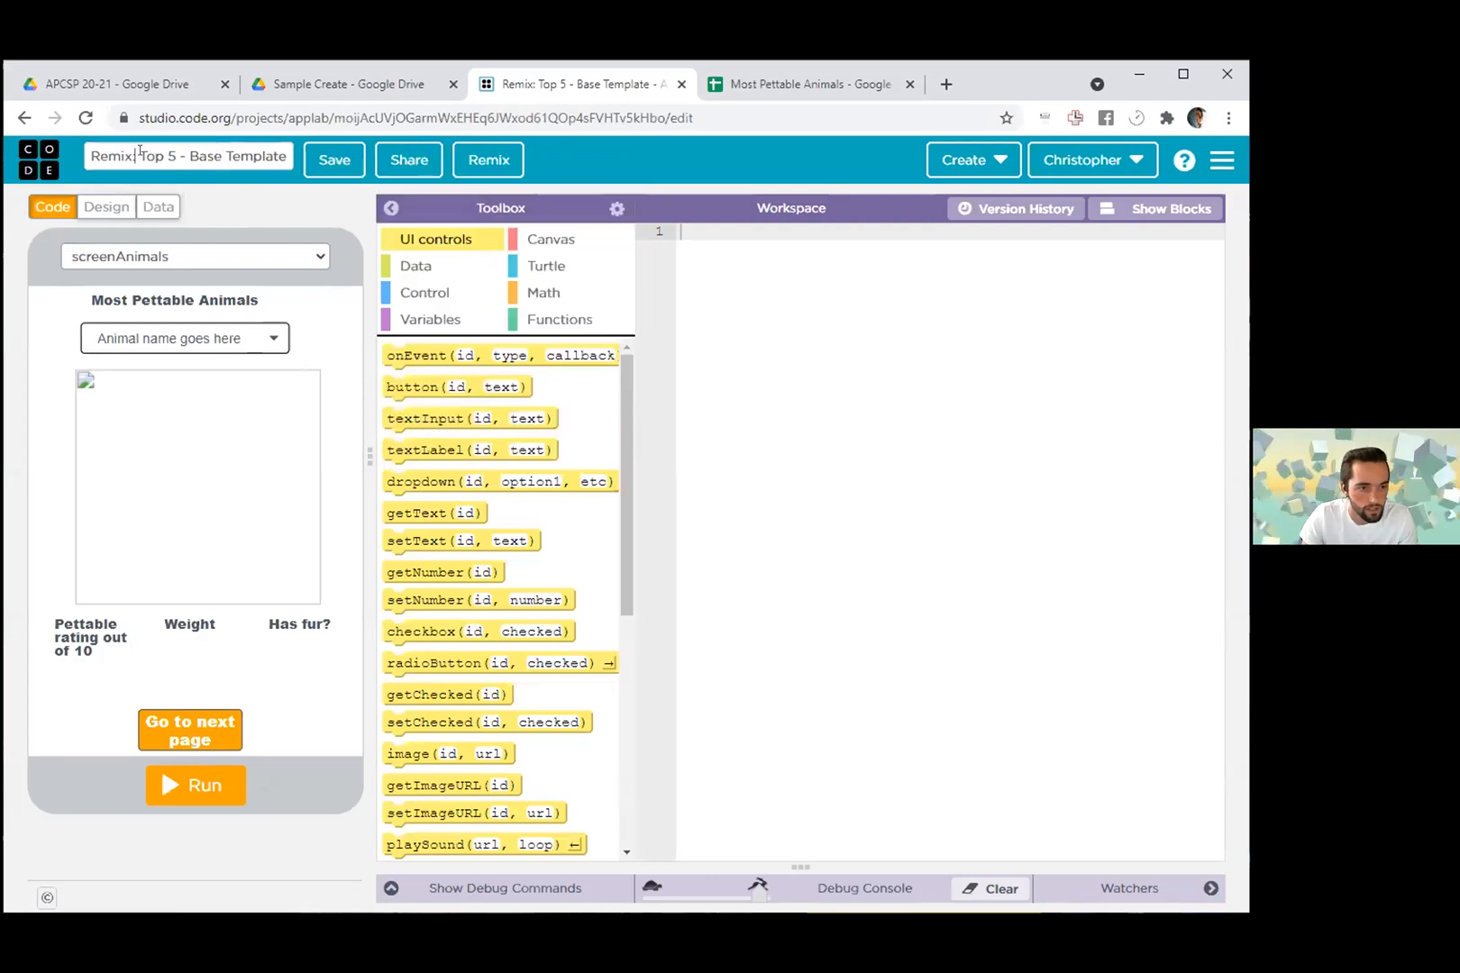
{"action": "left_click_drag", "start_coordinate": [285, 156], "coordinate": [46, 132]}
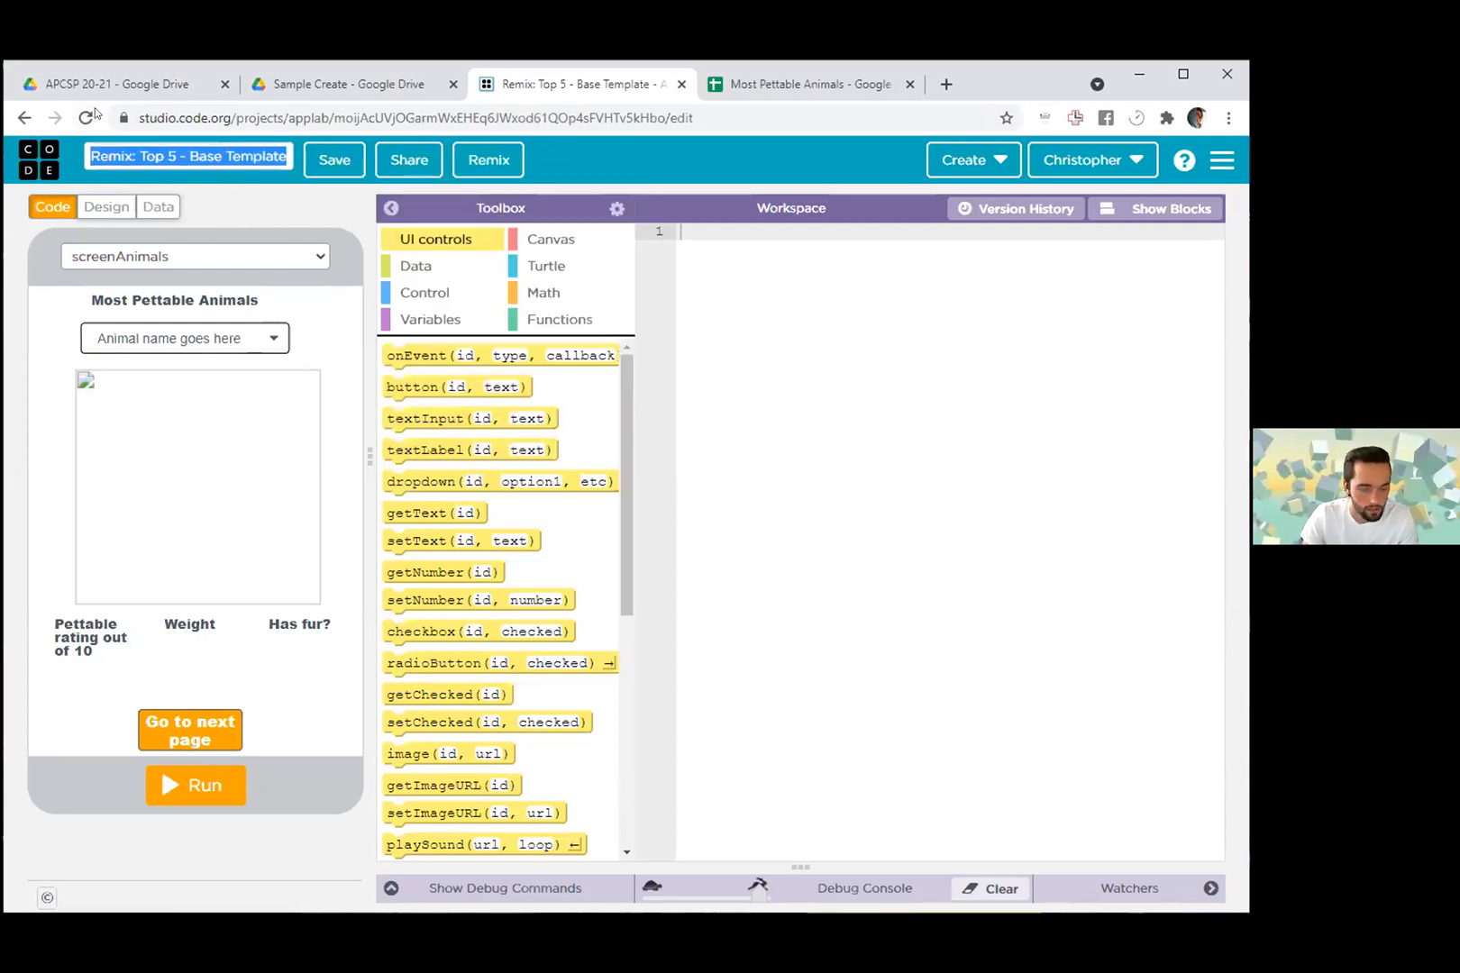
{"action": "key", "text": "BackSpace"}
{"action": "type", "text": "Chris' most pettable animals"}
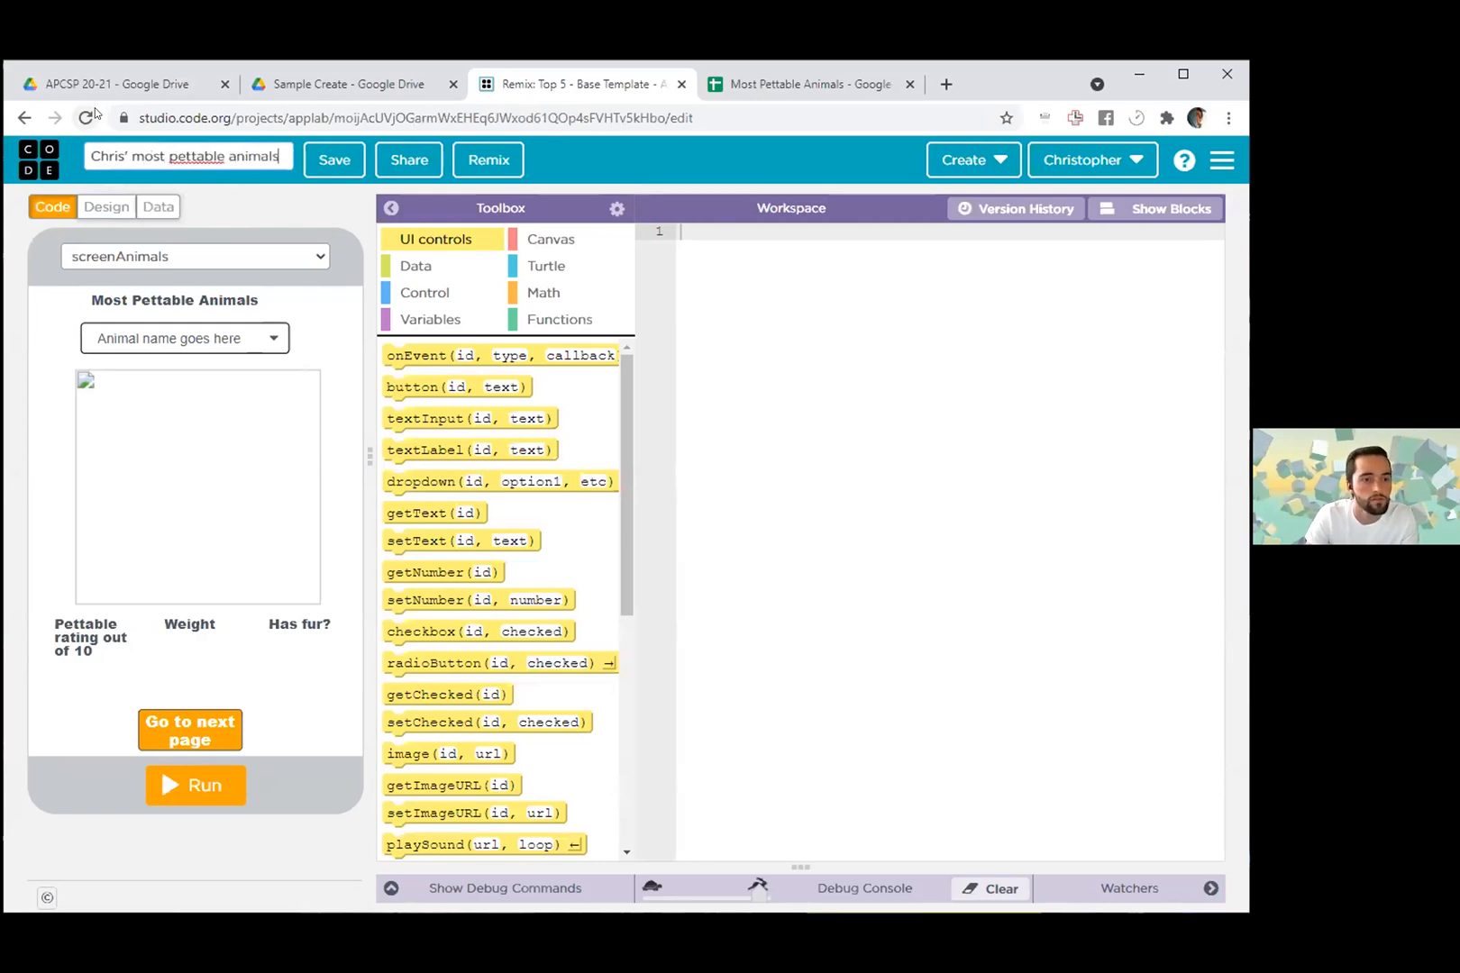
{"action": "left_click", "coordinate": [334, 160]}
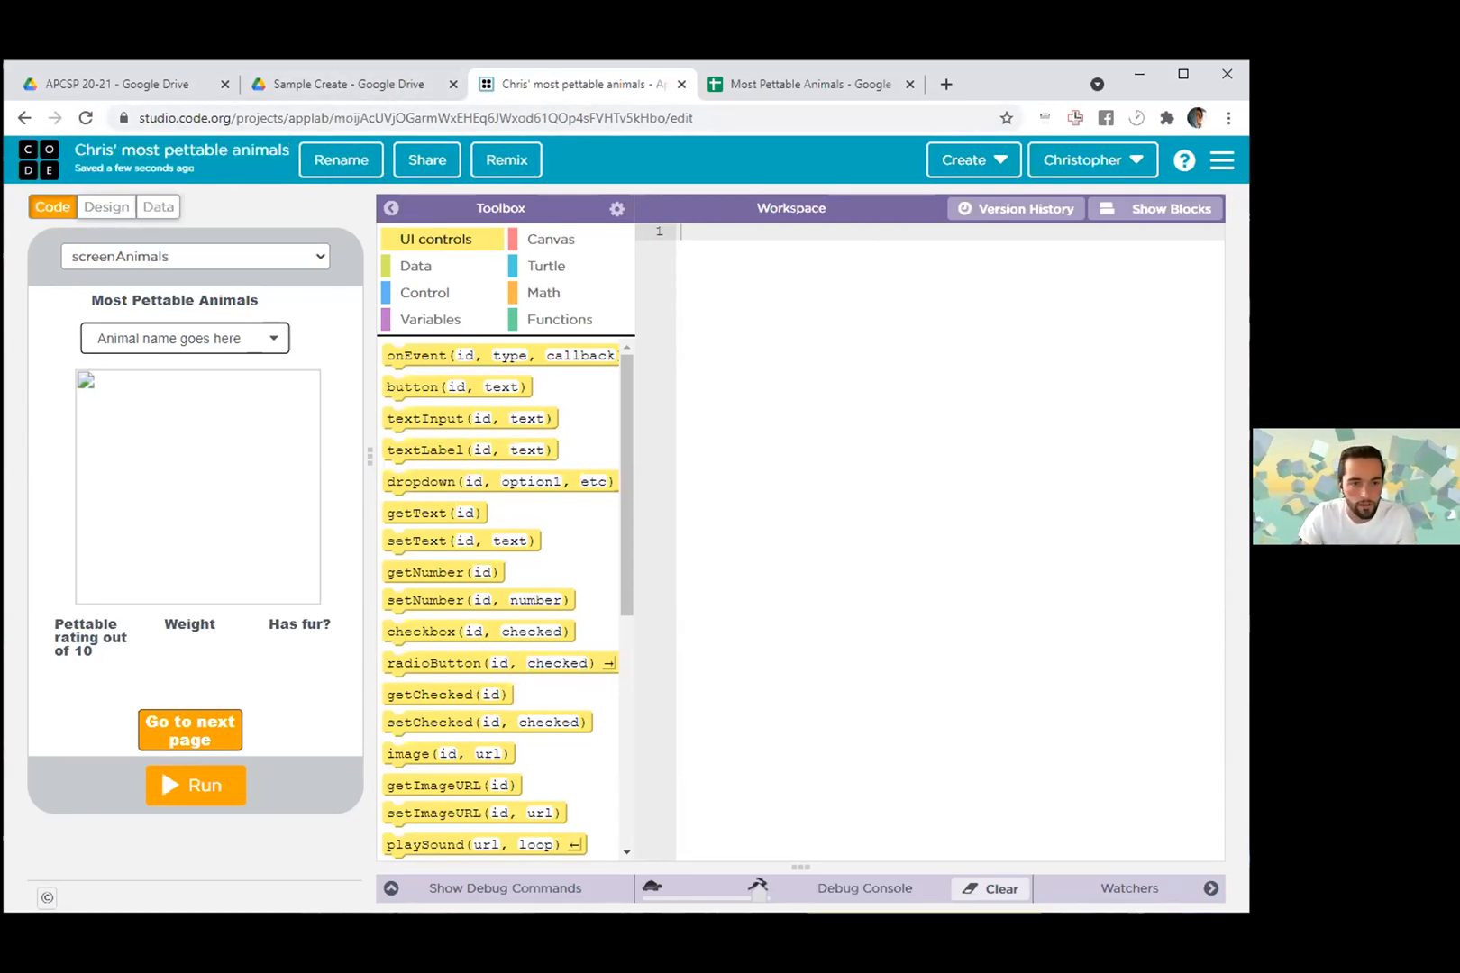
- Create a data table for the project named "Most Pettable Animals", matching the spreadsheet's title
{"action": "left_click", "coordinate": [152, 209]}
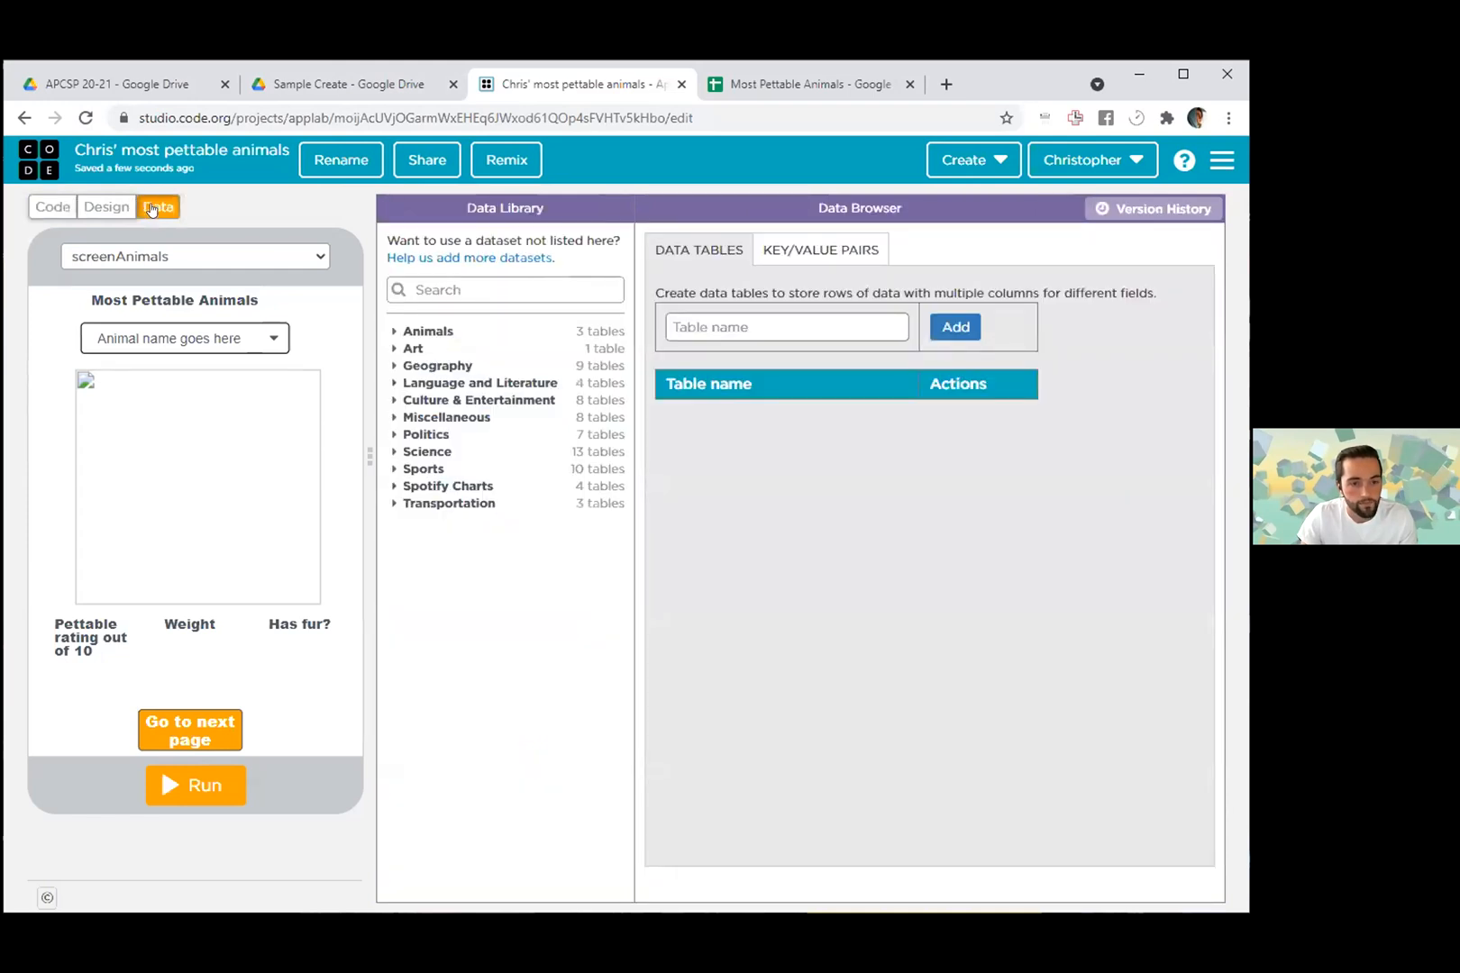
{"action": "left_click", "coordinate": [715, 328]}
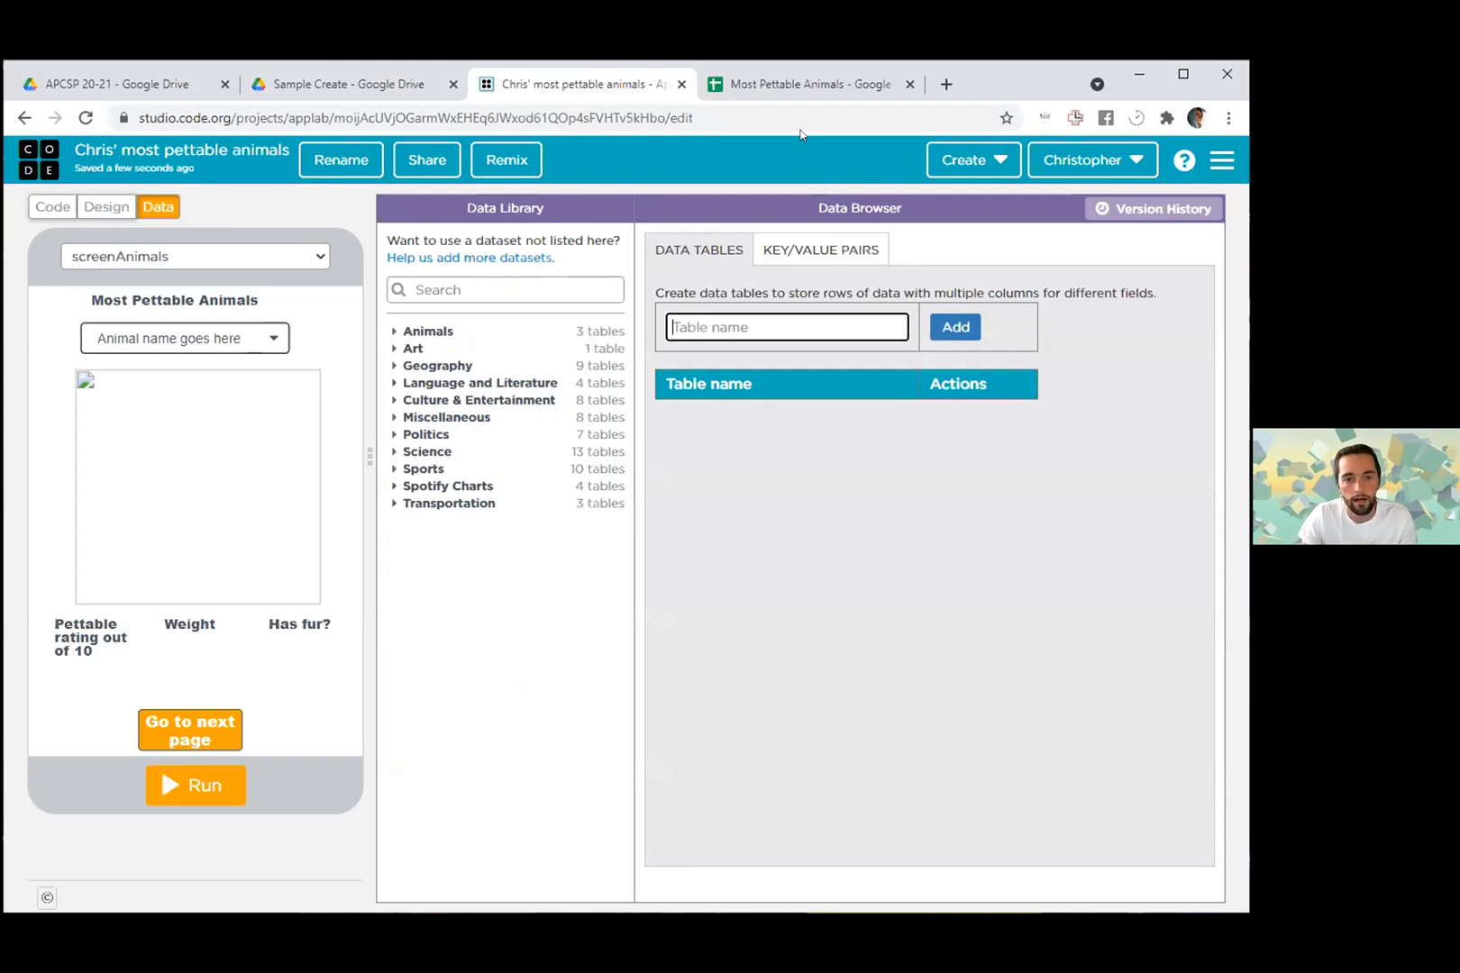
{"action": "left_click", "coordinate": [748, 85]}
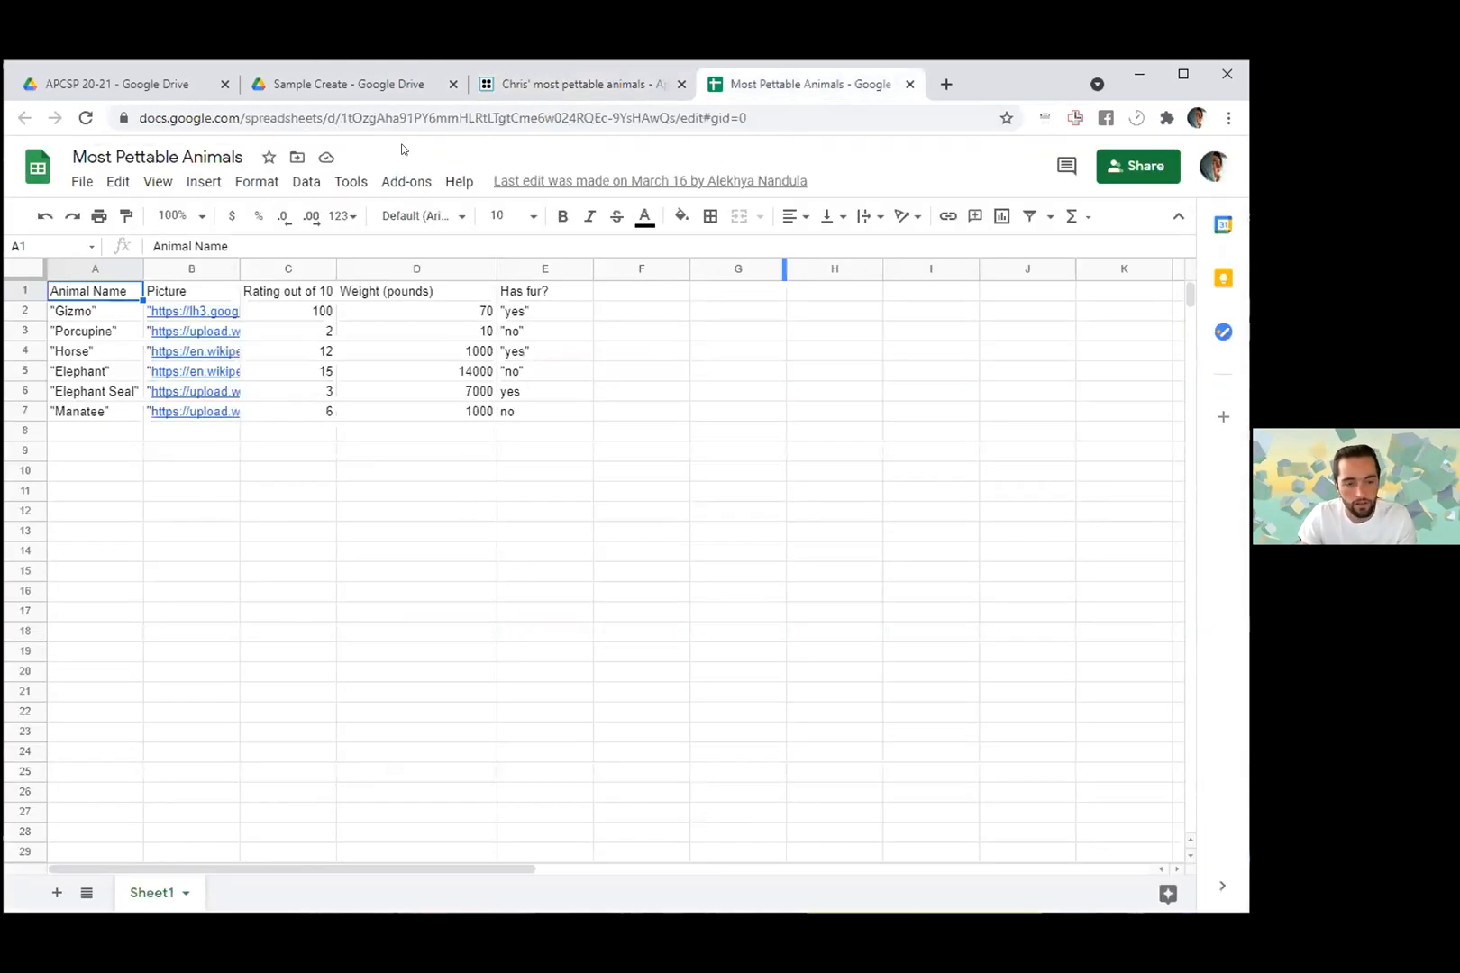
{"action": "key", "text": "ctrl+shift+Tab"}
{"action": "type", "text": "Most Pettable Animals"}
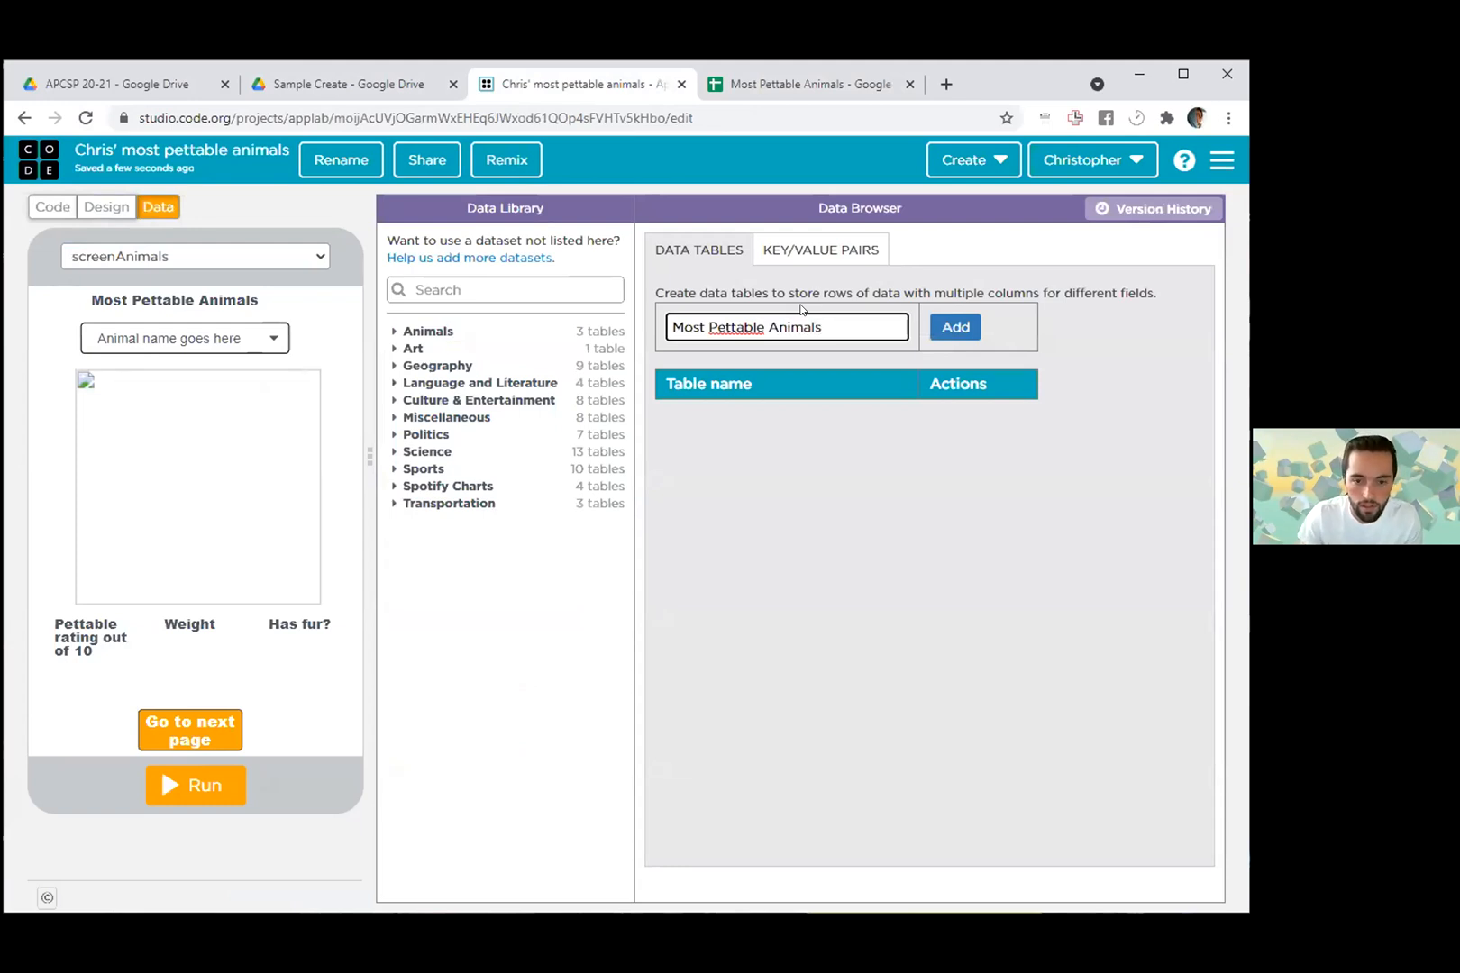
{"action": "left_click", "coordinate": [955, 326]}
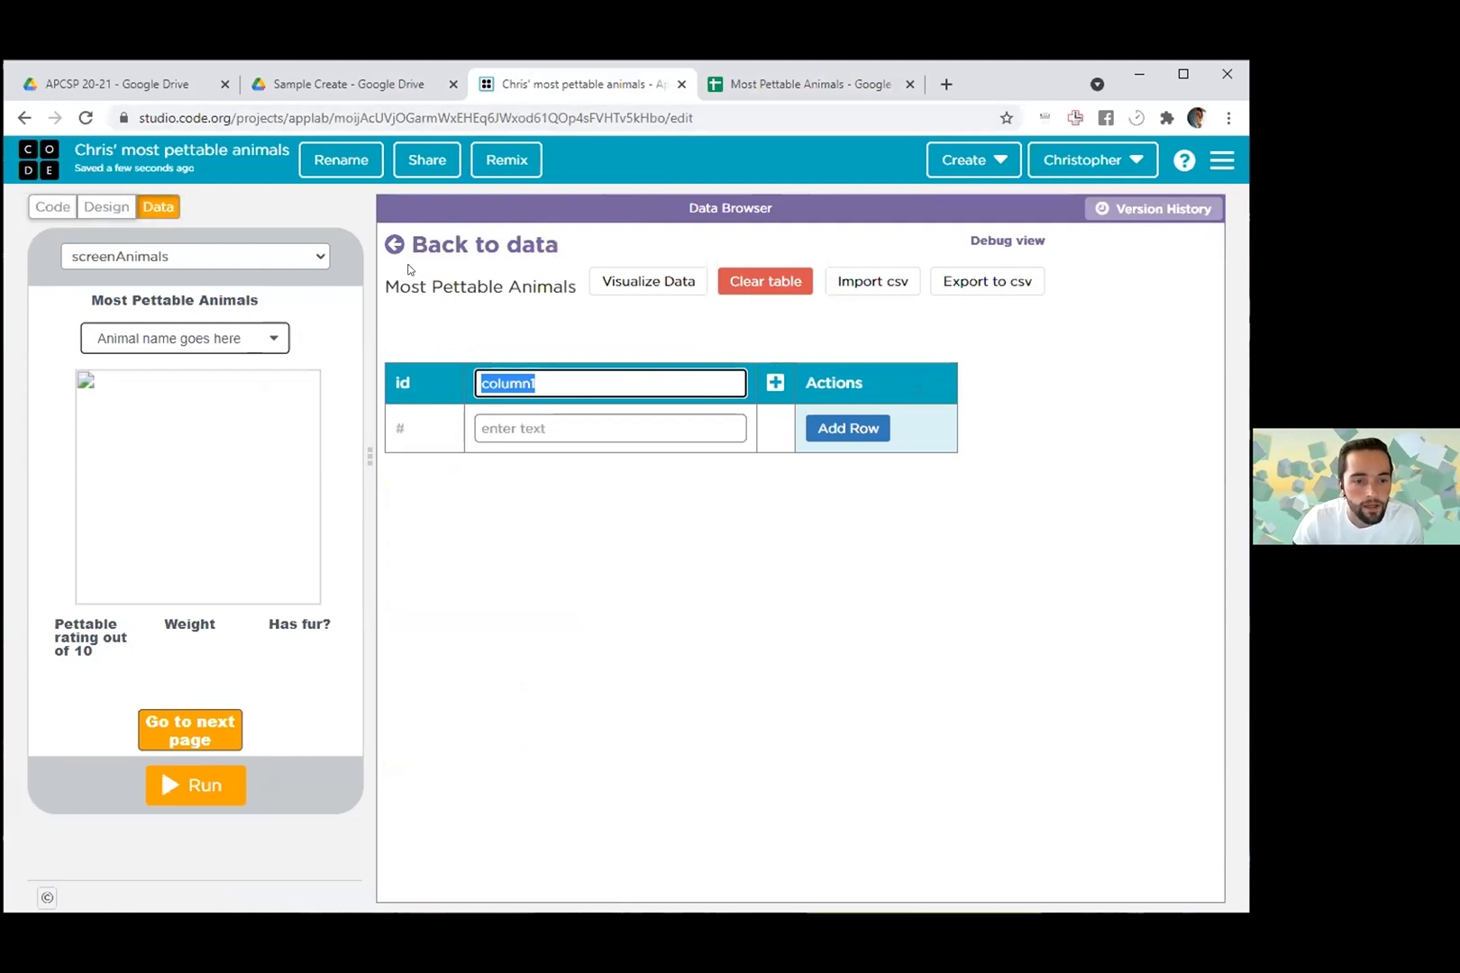
- Look over the spreadsheet's header row and copy the Animal Name header from cell A1
{"action": "left_click", "coordinate": [742, 90]}
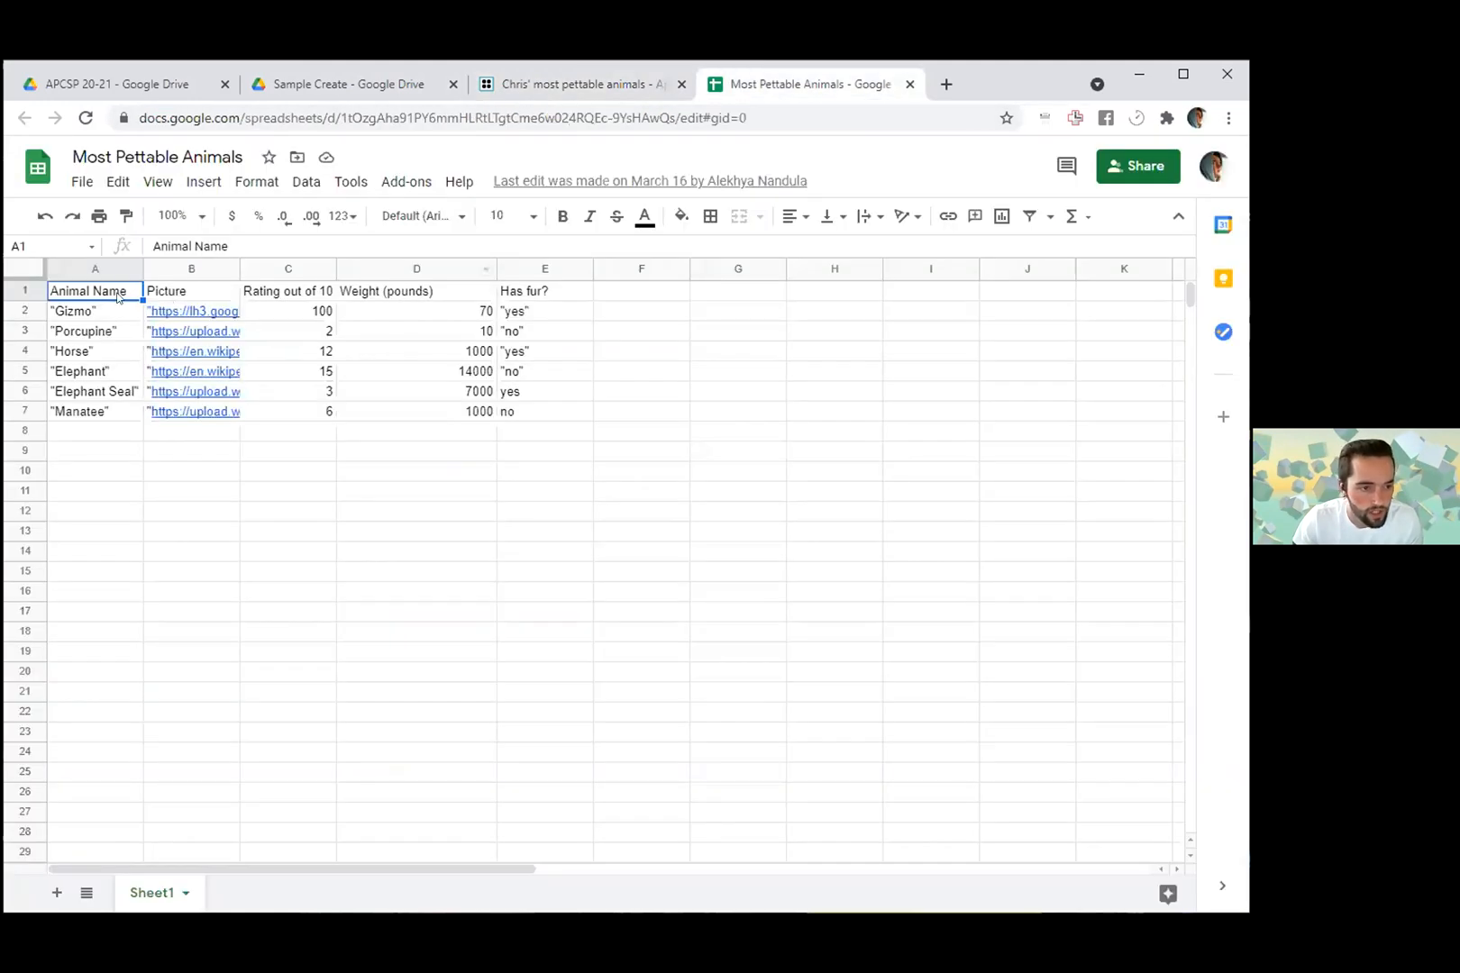
{"action": "left_click", "coordinate": [192, 290]}
{"action": "left_click", "coordinate": [305, 288]}
{"action": "left_click", "coordinate": [402, 298]}
{"action": "left_click", "coordinate": [553, 295]}
{"action": "left_click", "coordinate": [126, 296]}
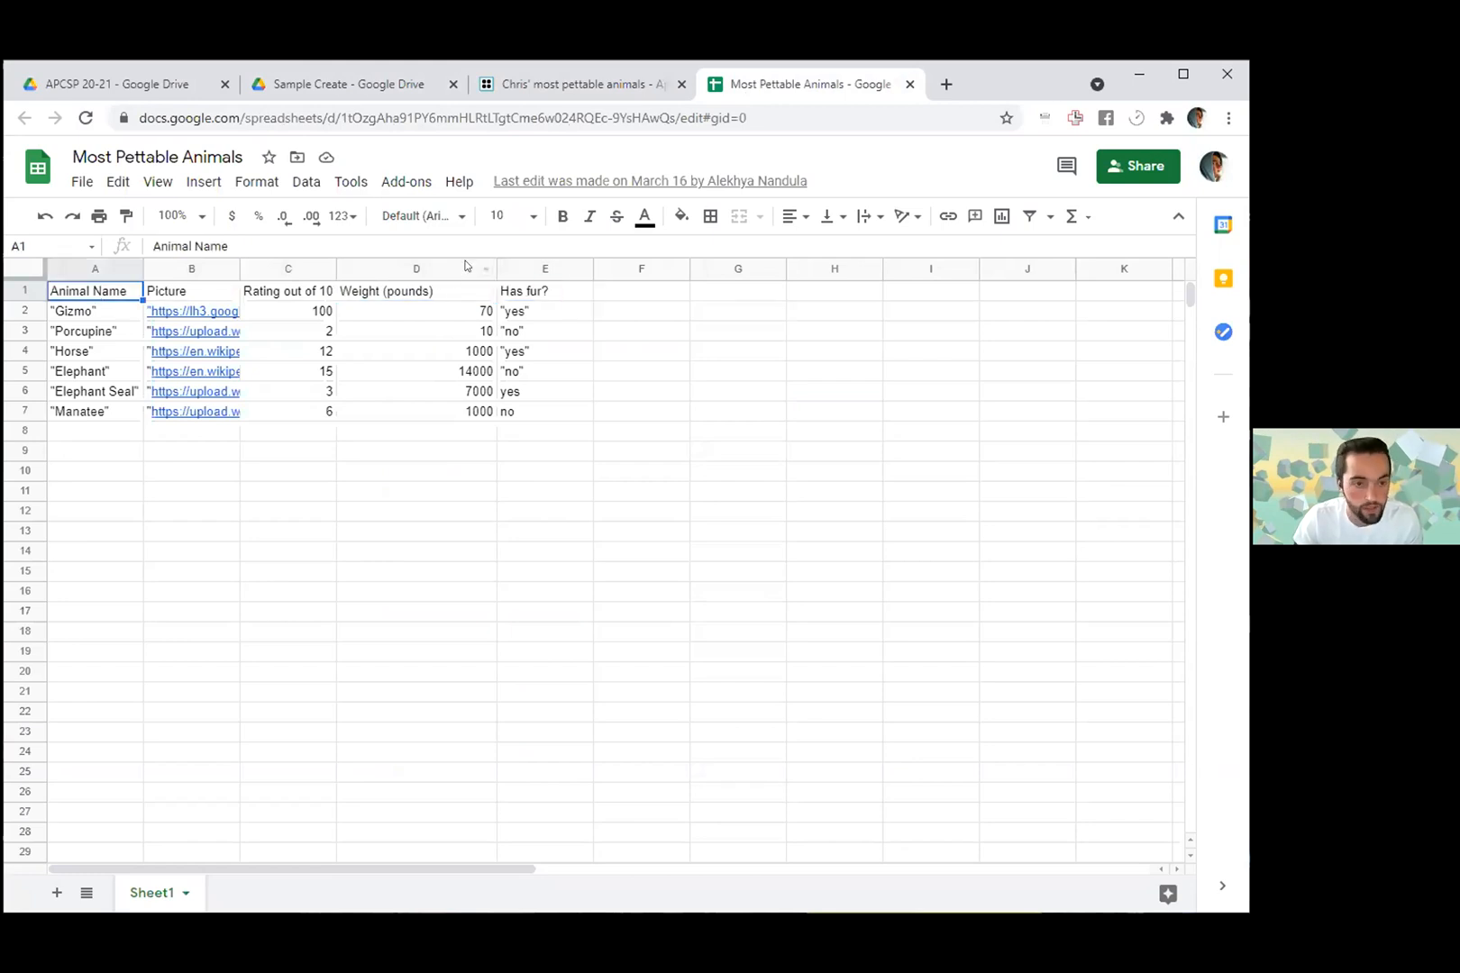
- Try to enter the copied Animal Name header in the data table's first column, and add a second column
{"action": "left_click", "coordinate": [545, 84]}
{"action": "left_click", "coordinate": [578, 424]}
{"action": "type", "text": "Animal Name"}
{"action": "key", "text": "Tab"}
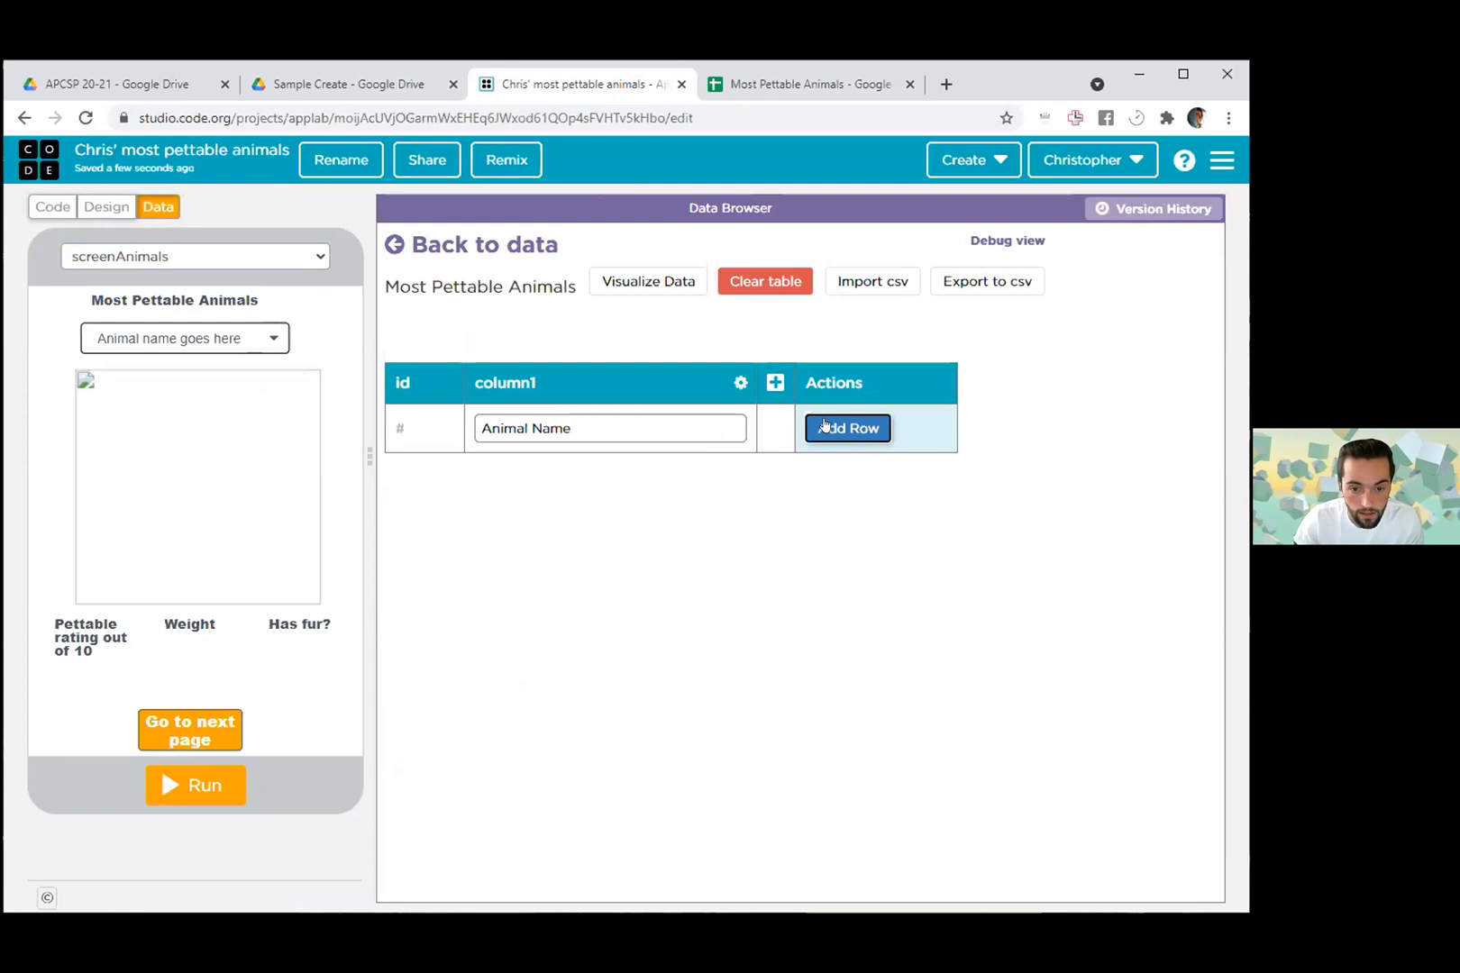
{"action": "left_click", "coordinate": [766, 381]}
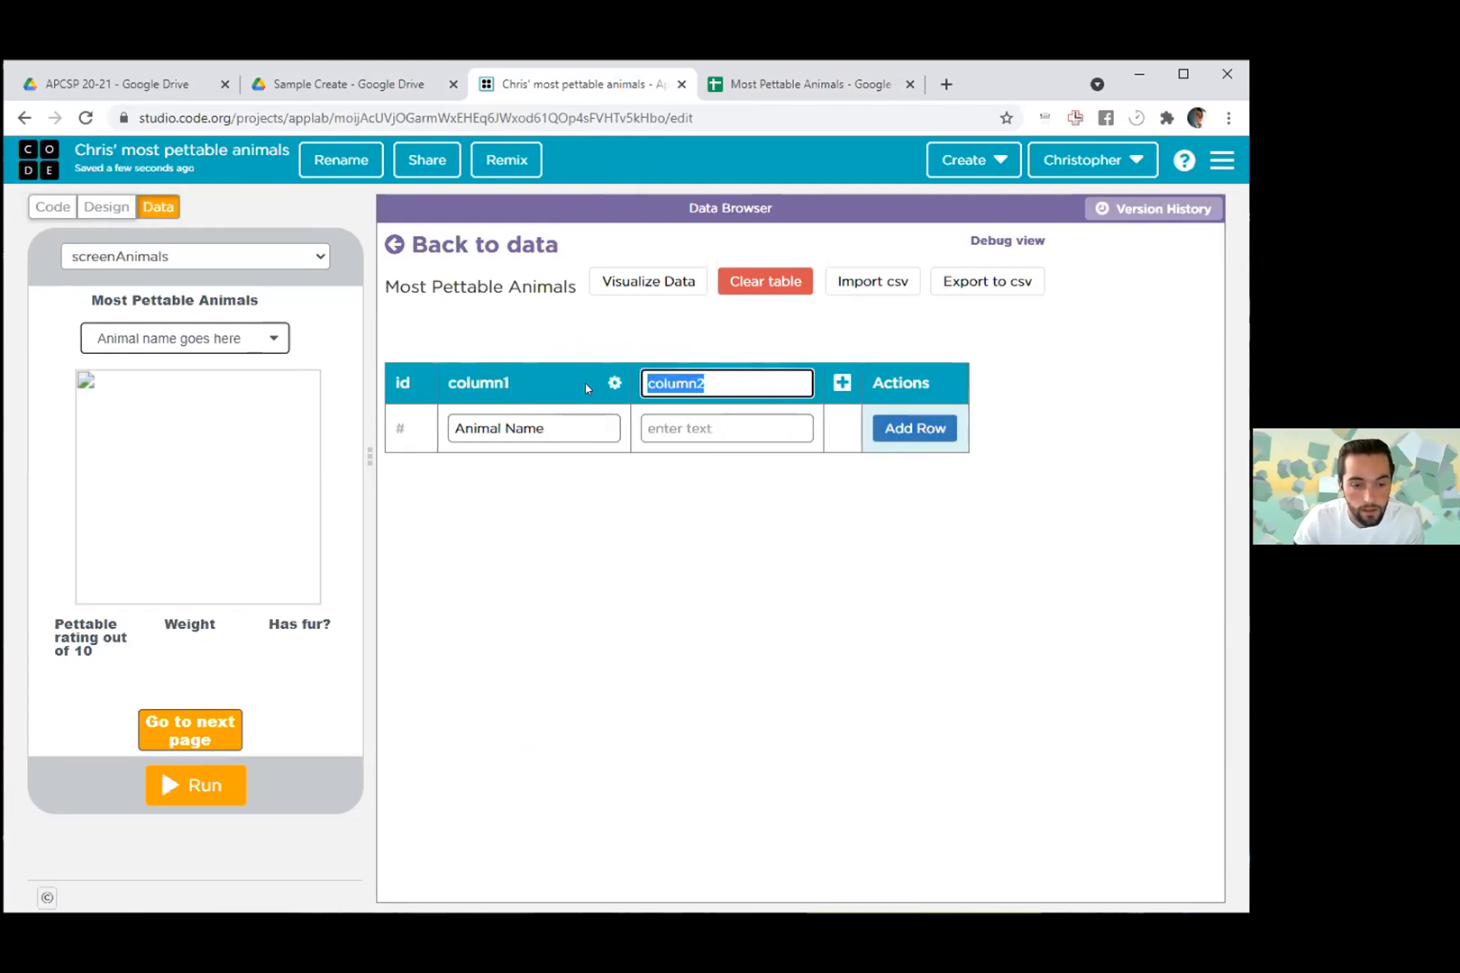
{"action": "left_click", "coordinate": [505, 386]}
{"action": "left_click_drag", "start_coordinate": [557, 429], "coordinate": [424, 422]}
{"action": "key", "text": "ctrl+c"}
{"action": "key", "text": "BackSpace"}
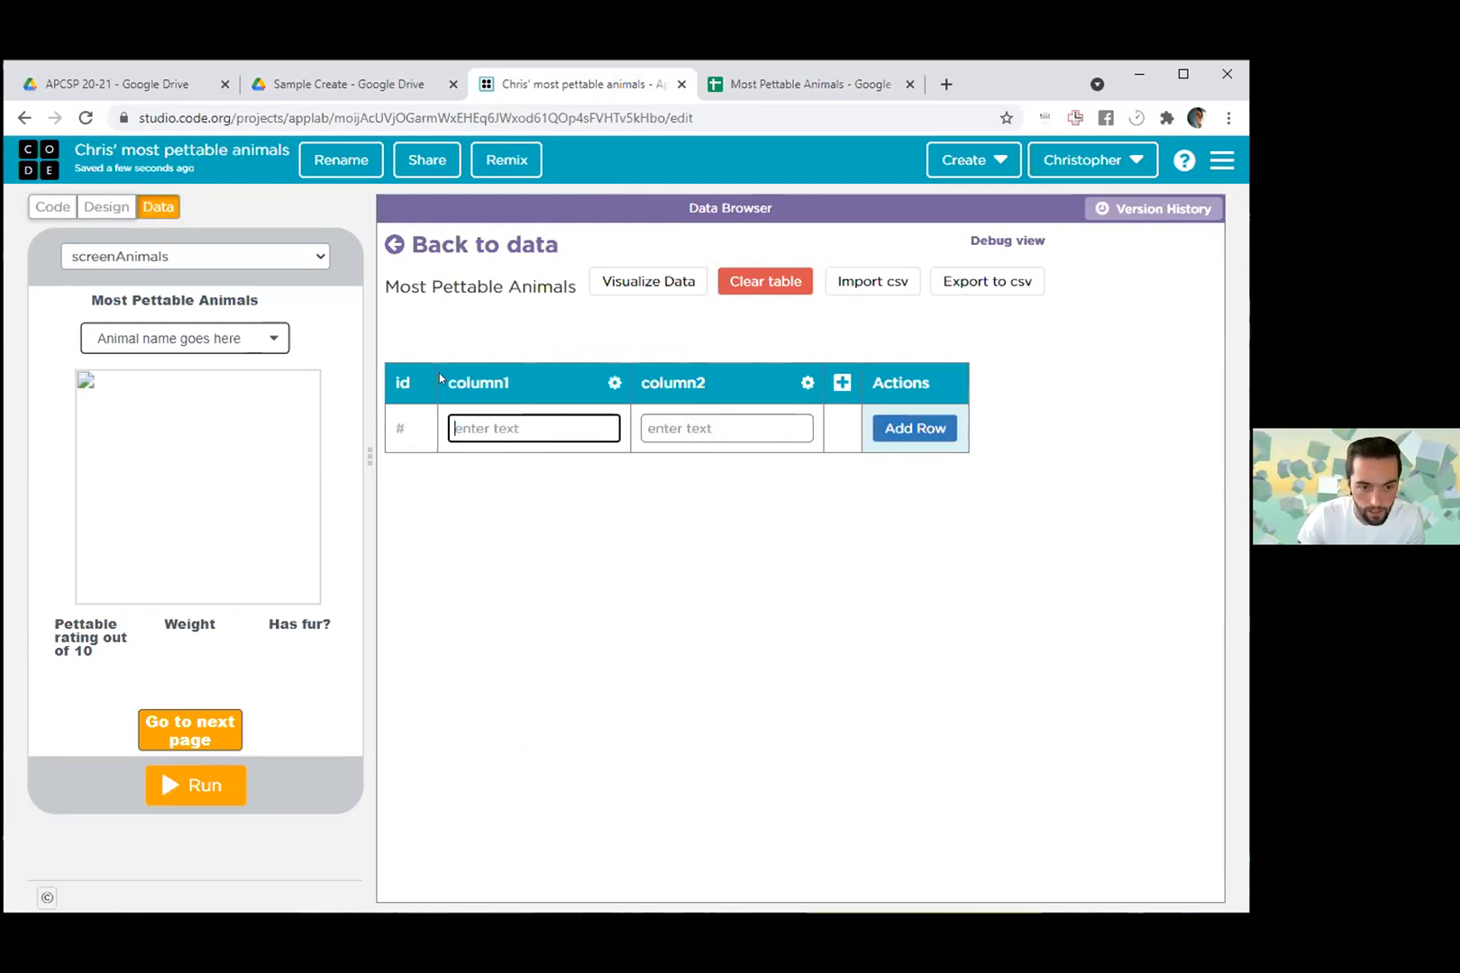
- Rename the data table's first column, column1, as "Animal Name"
{"action": "left_click", "coordinate": [614, 383]}
{"action": "left_click", "coordinate": [530, 408]}
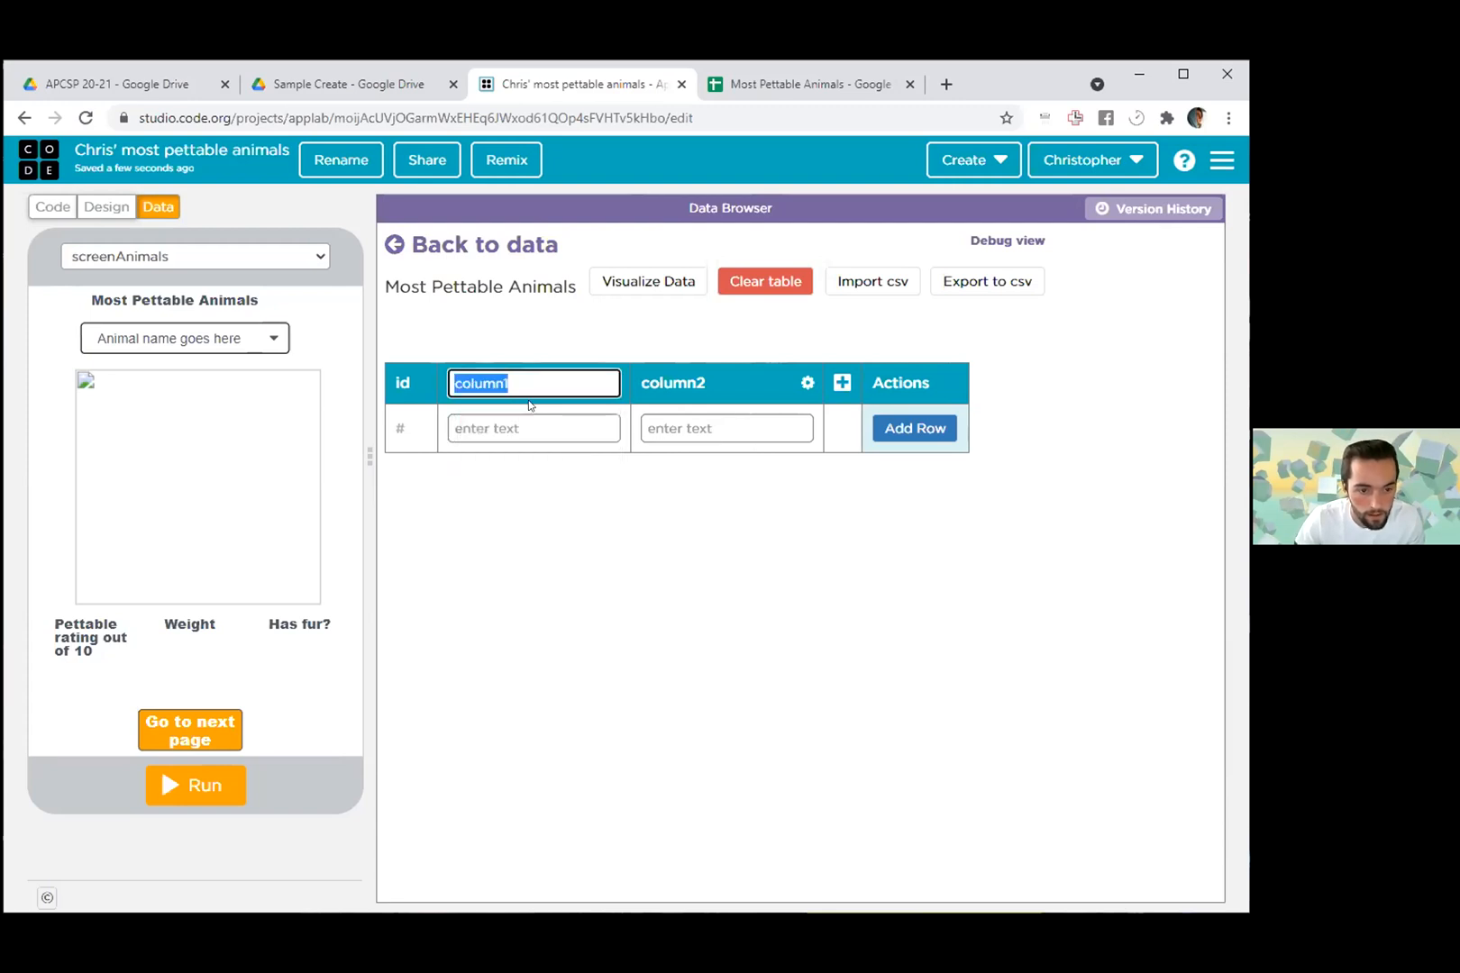
{"action": "key", "text": "ctrl+v"}
{"action": "key", "text": "Return"}
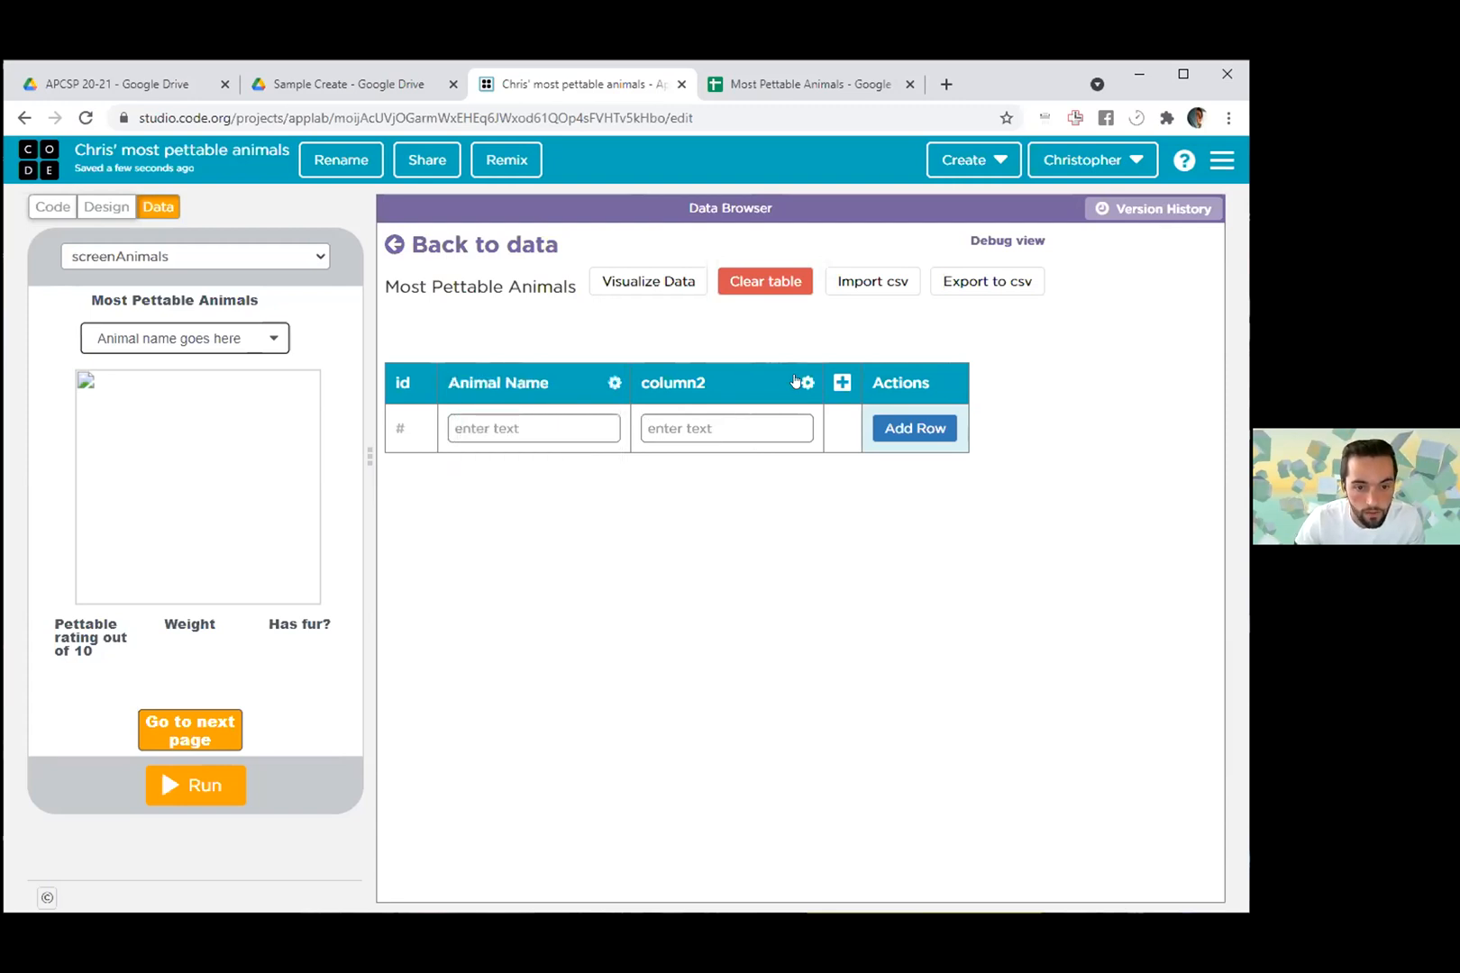
- Try to rename column2 of the data table with the Picture header copied from cell B1 of the spreadsheet
{"action": "left_click", "coordinate": [806, 382]}
{"action": "left_click", "coordinate": [707, 409]}
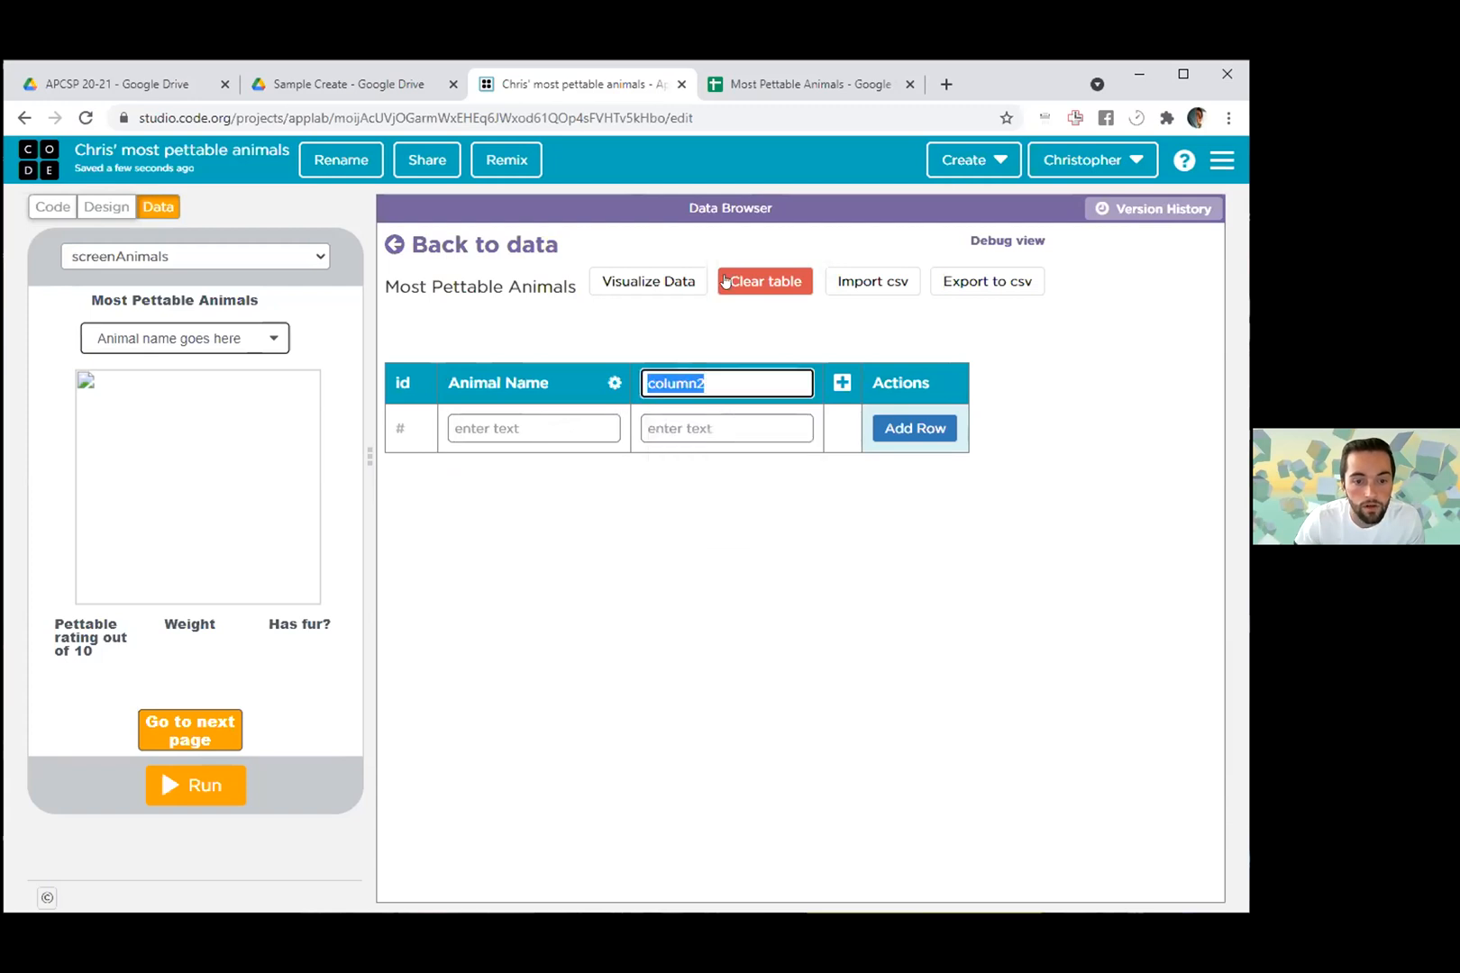
{"action": "left_click", "coordinate": [782, 72]}
{"action": "left_click", "coordinate": [234, 295]}
{"action": "key", "text": "ctrl+c"}
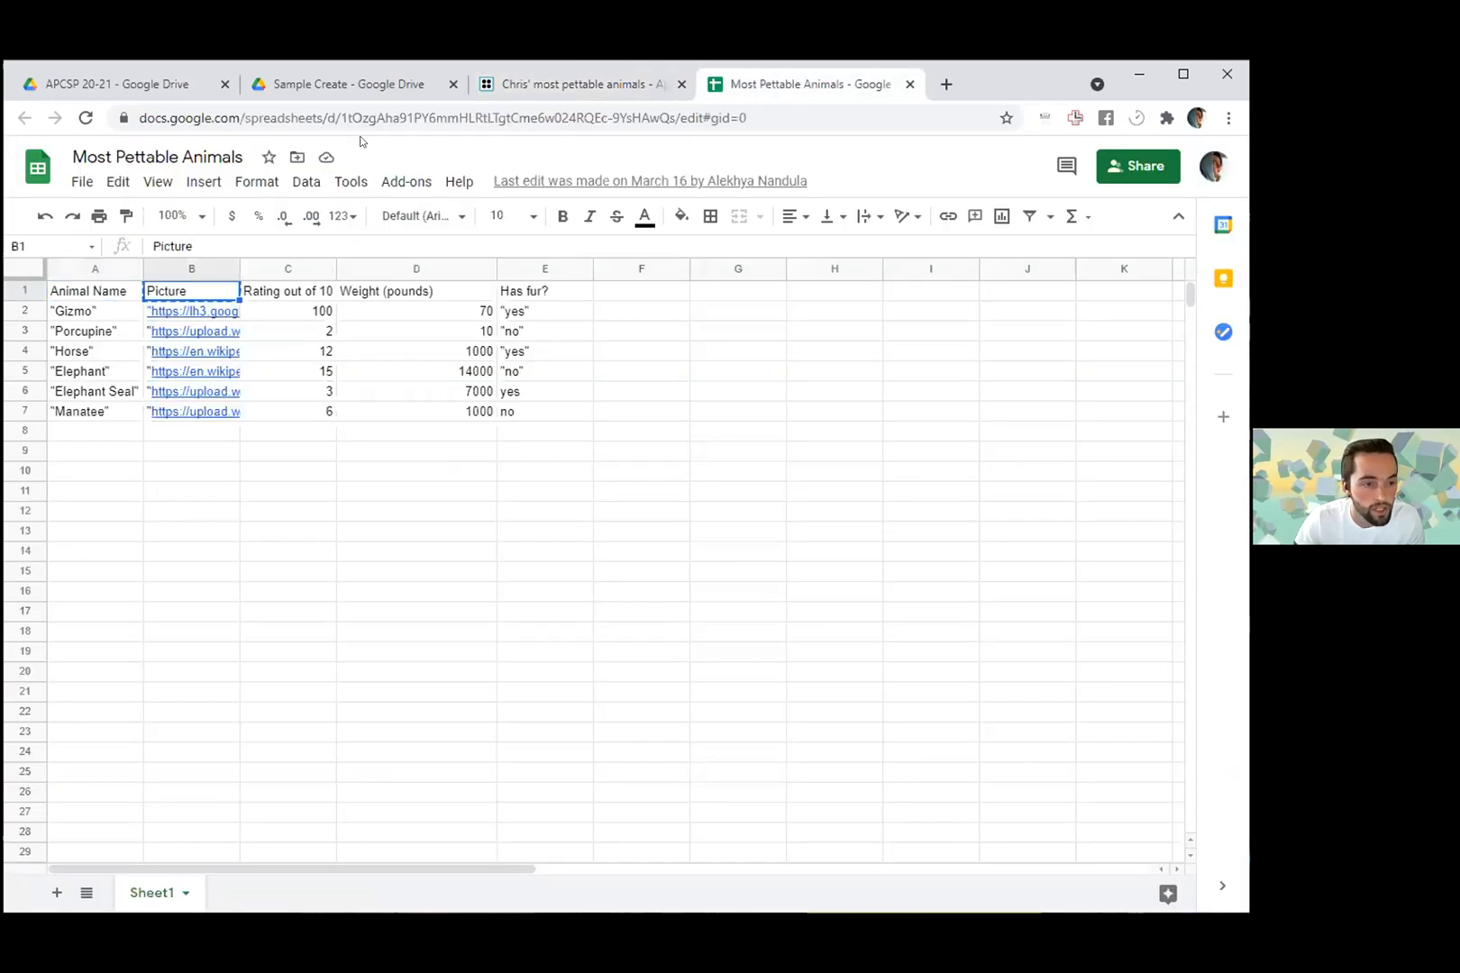
{"action": "left_click", "coordinate": [613, 85]}
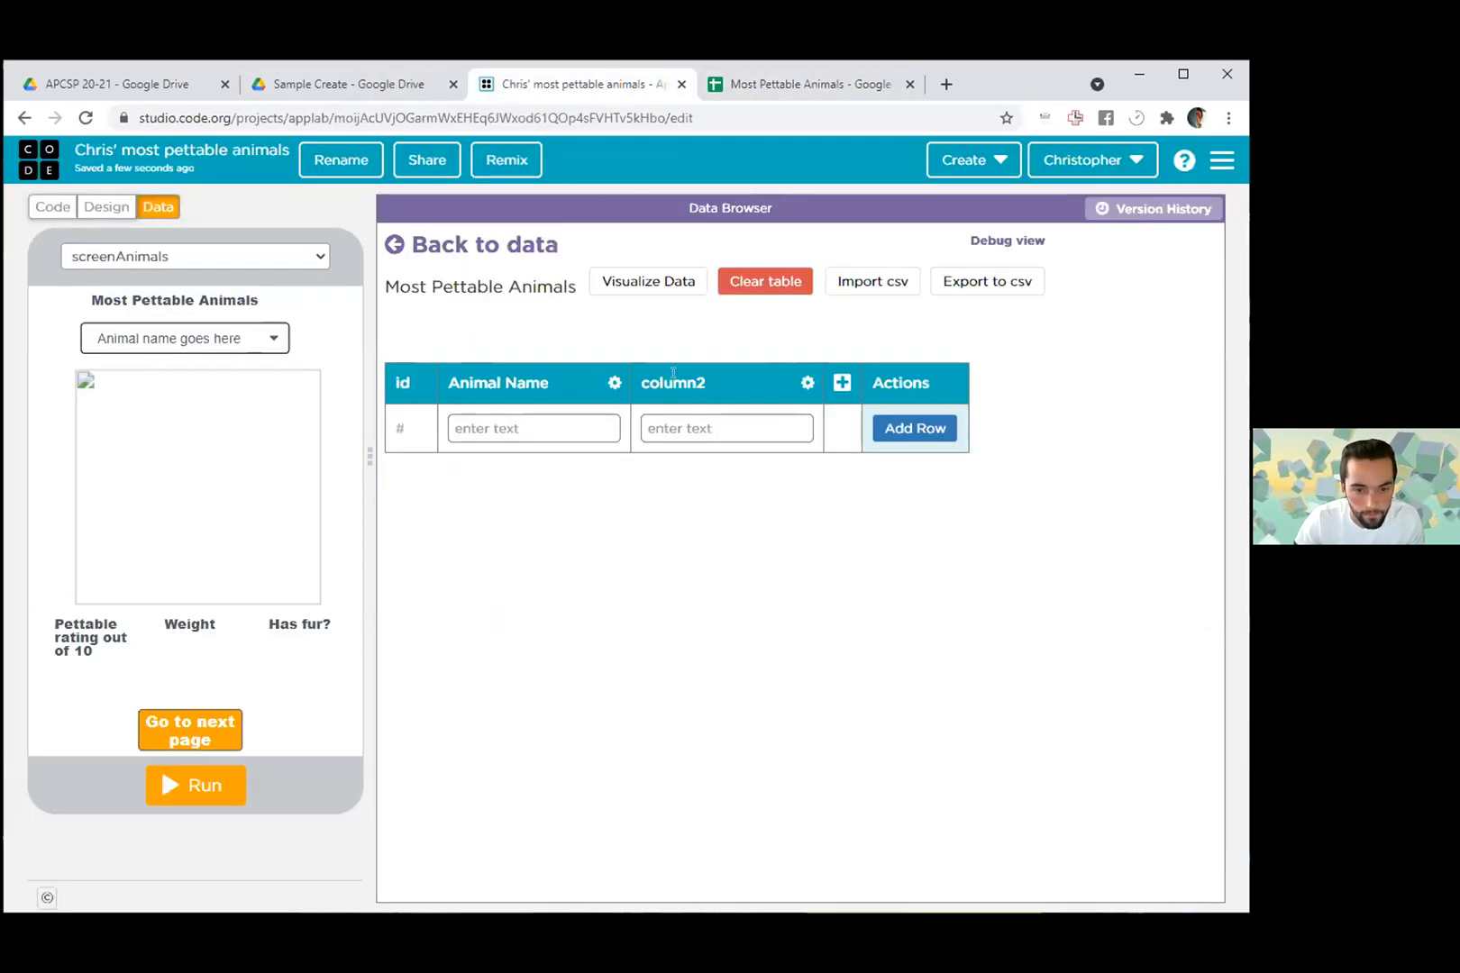
{"action": "left_click", "coordinate": [806, 382]}
{"action": "left_click", "coordinate": [698, 410]}
{"action": "key", "text": "ctrl+v"}
{"action": "key", "text": "Return"}
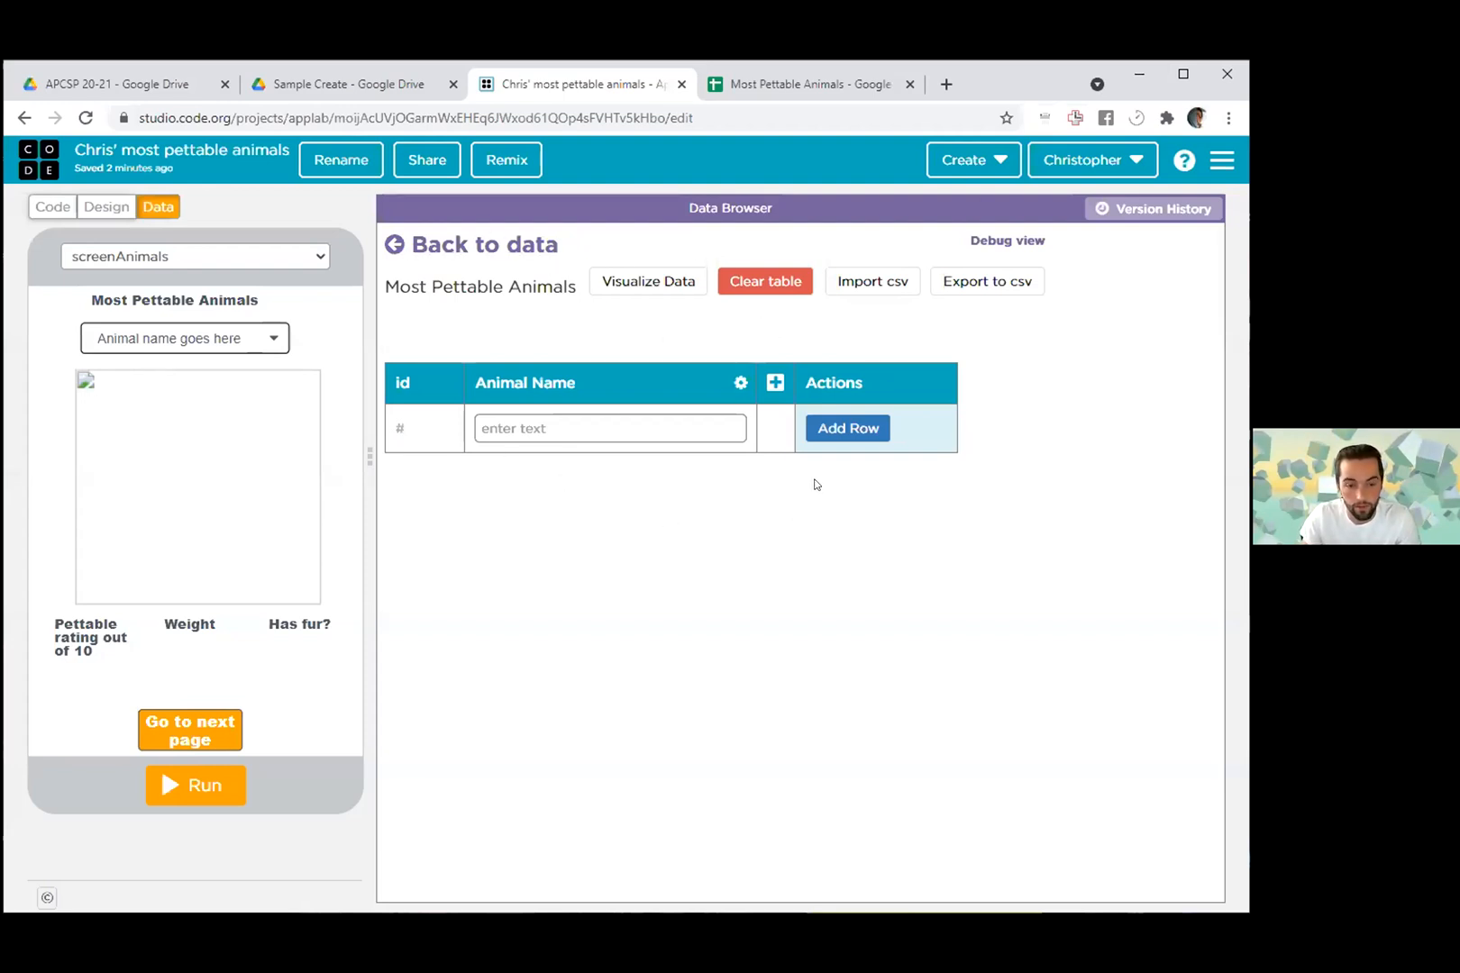
- Look up the spreadsheet's available download formats and return to the project's data table
{"action": "left_click", "coordinate": [784, 83]}
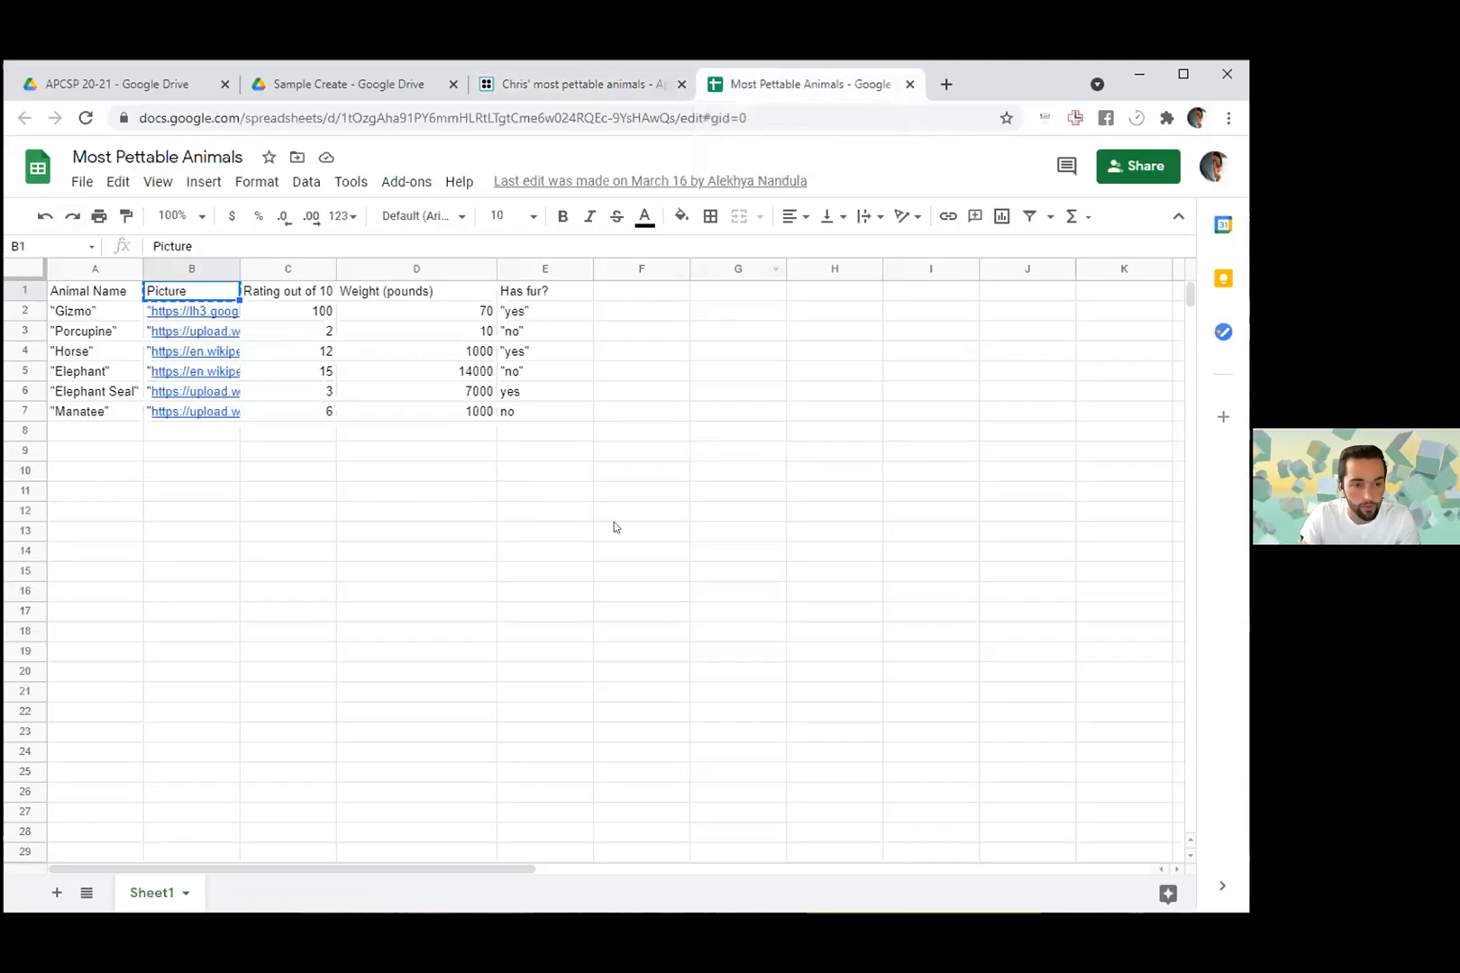
{"action": "left_click", "coordinate": [82, 181]}
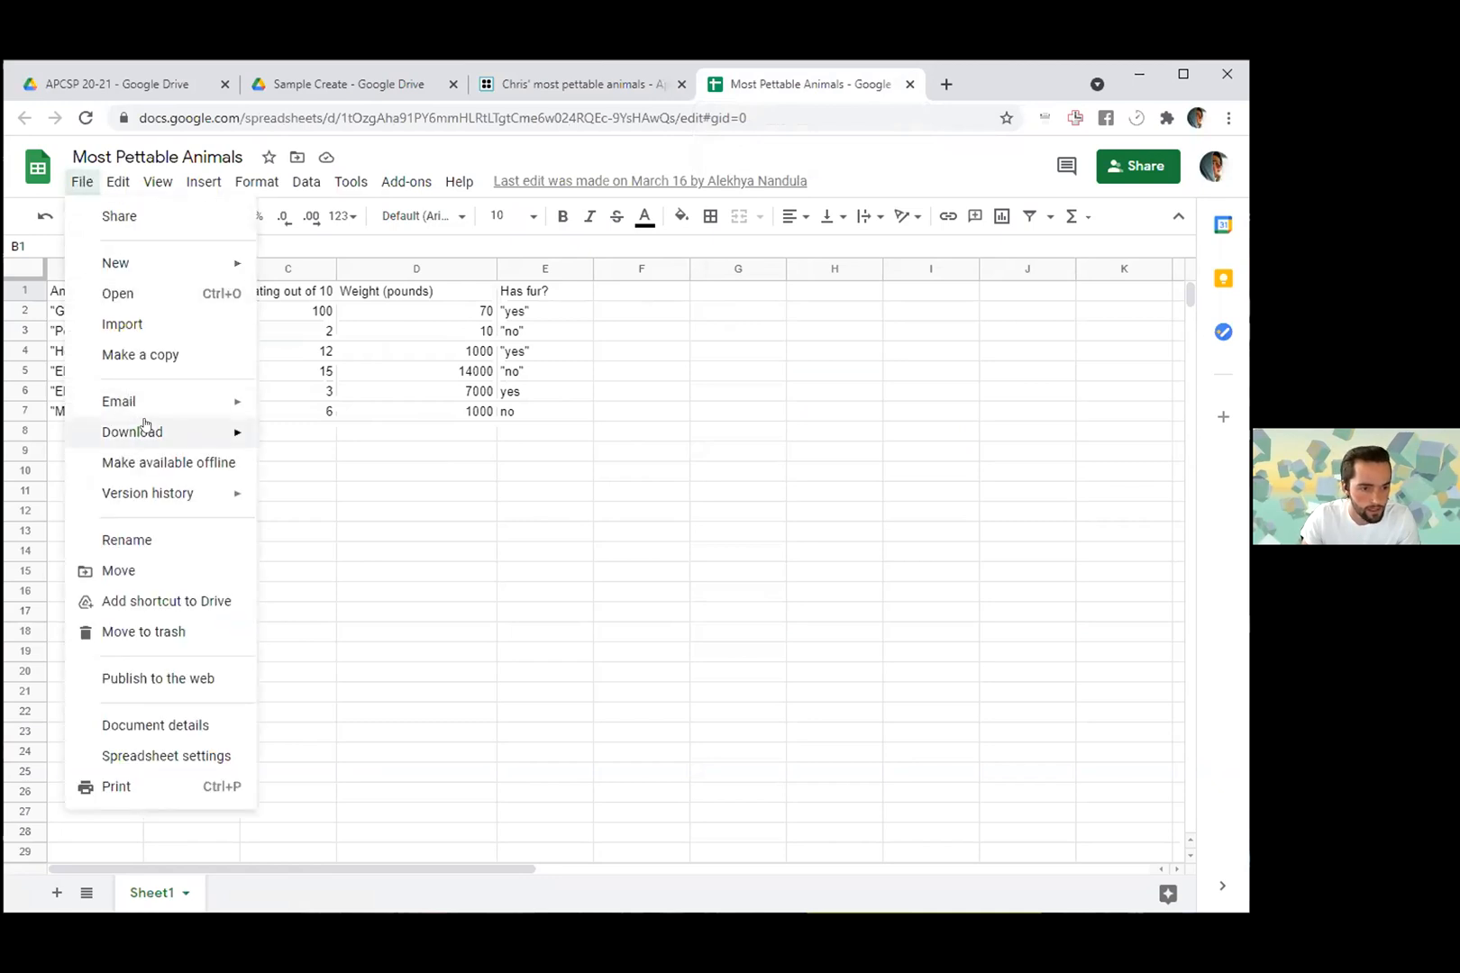
{"action": "mouse_move", "coordinate": [144, 424]}
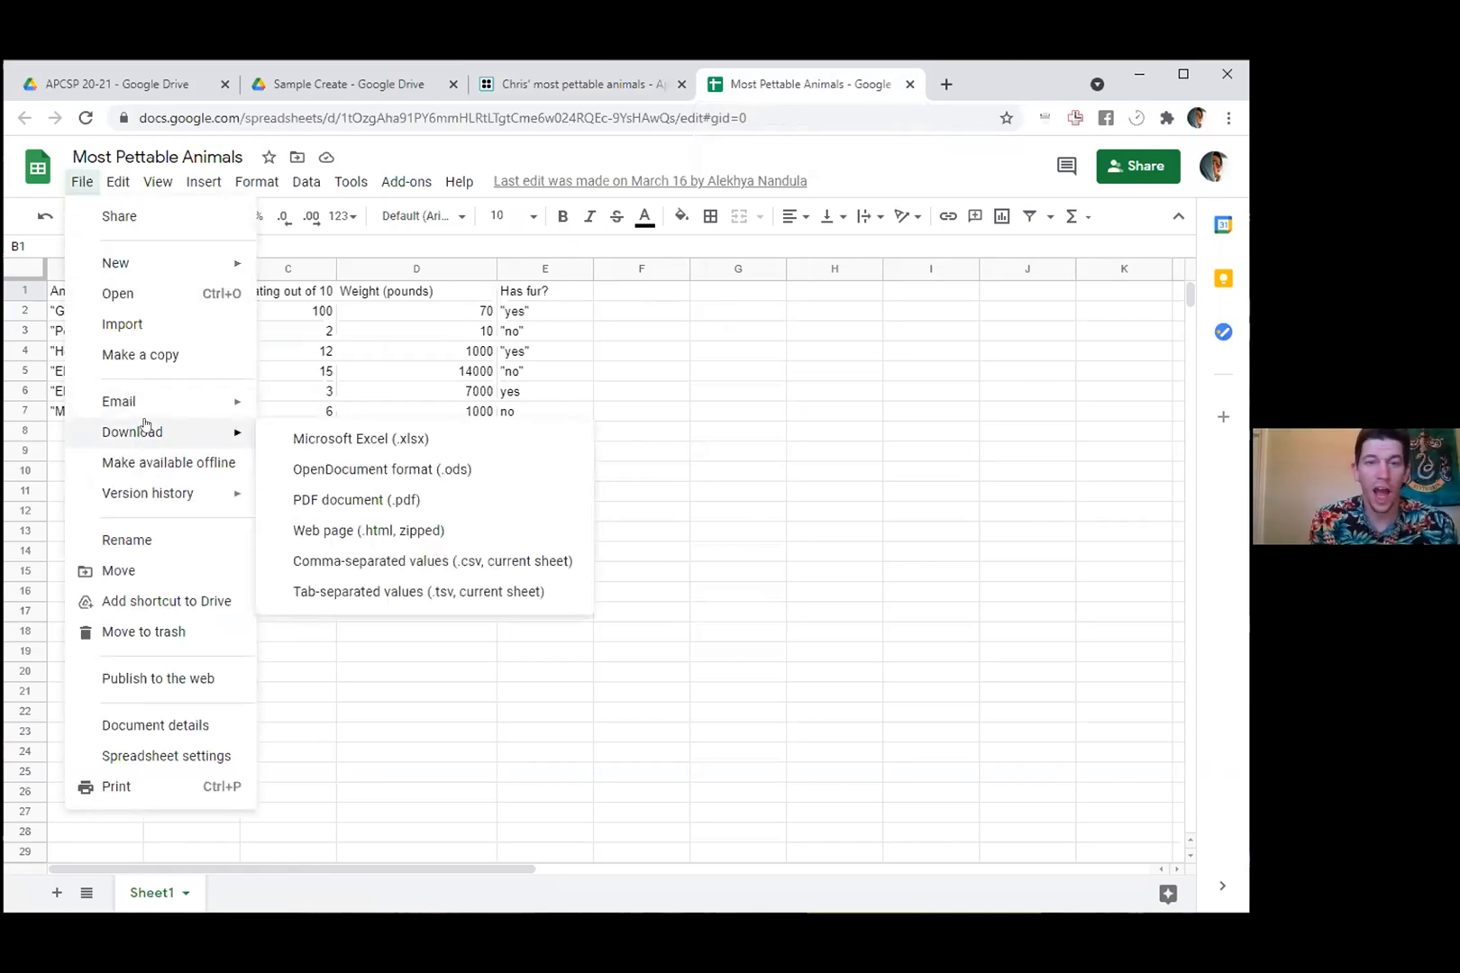
{"action": "left_click", "coordinate": [599, 88]}
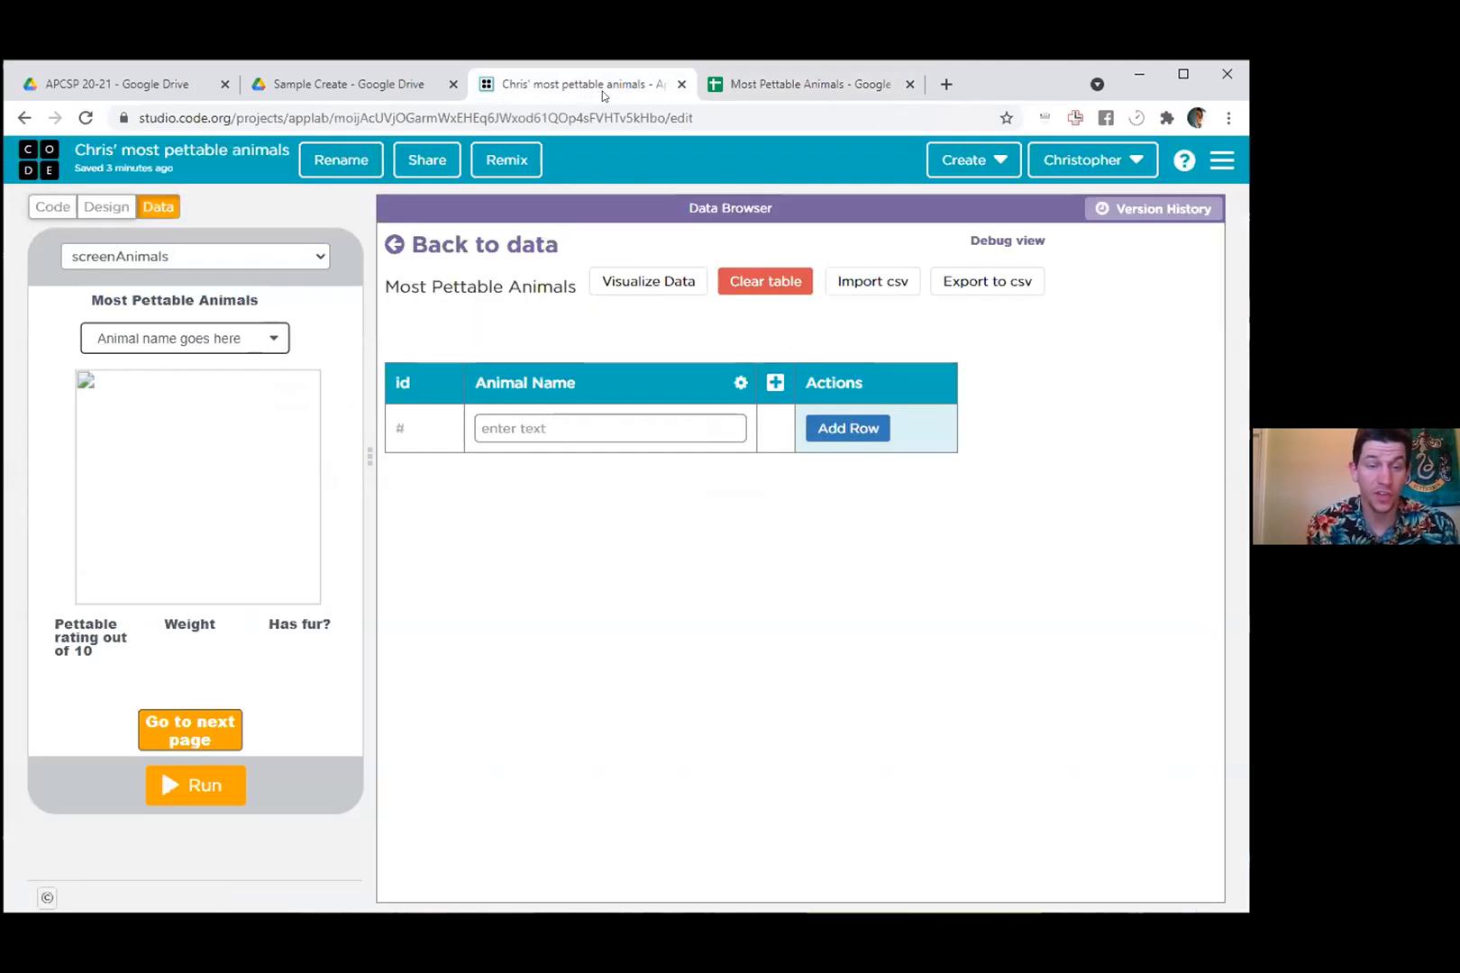
- Review the spreadsheet's headers, animal names, ratings, weights and fur values for consistent use of quotation marks
{"action": "left_click", "coordinate": [834, 86]}
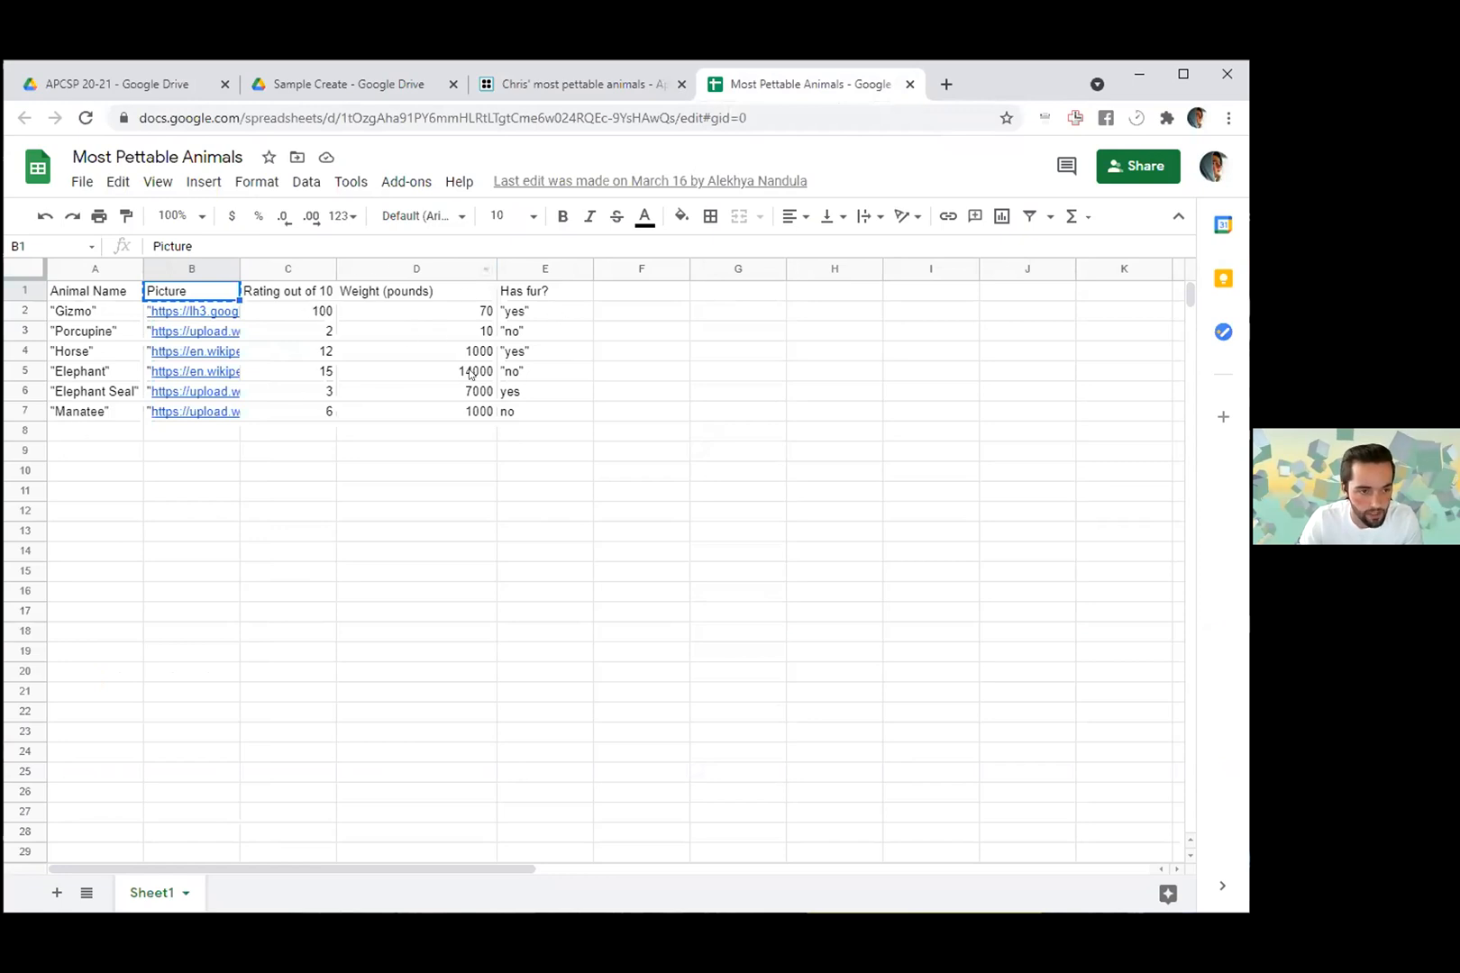
{"action": "left_click", "coordinate": [65, 296]}
{"action": "left_click", "coordinate": [178, 296]}
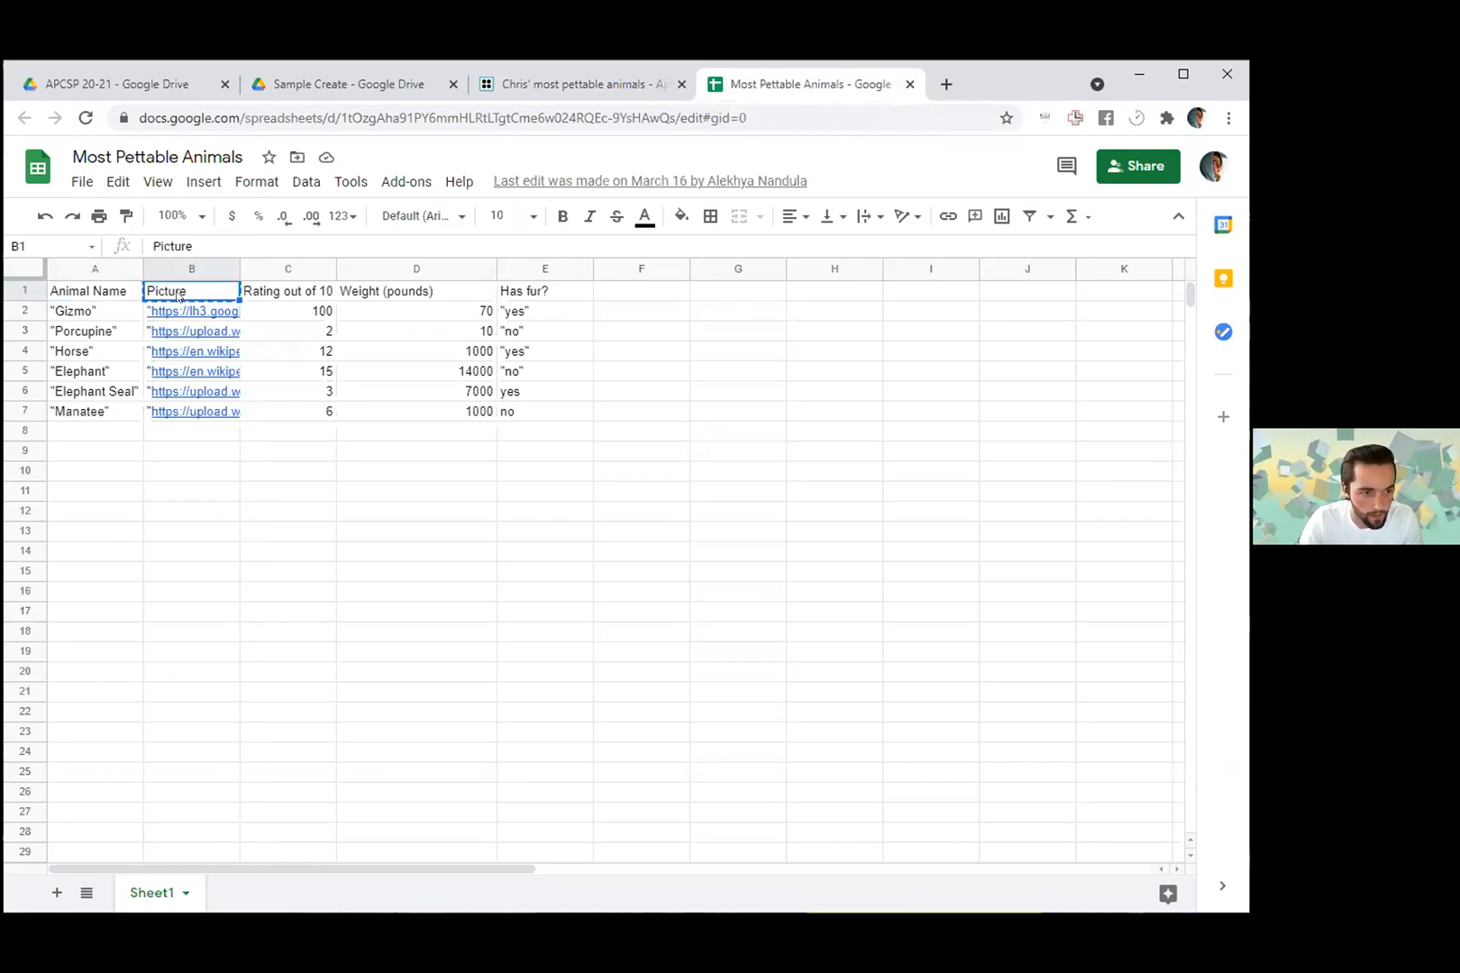
{"action": "left_click", "coordinate": [90, 330]}
{"action": "left_click", "coordinate": [88, 389]}
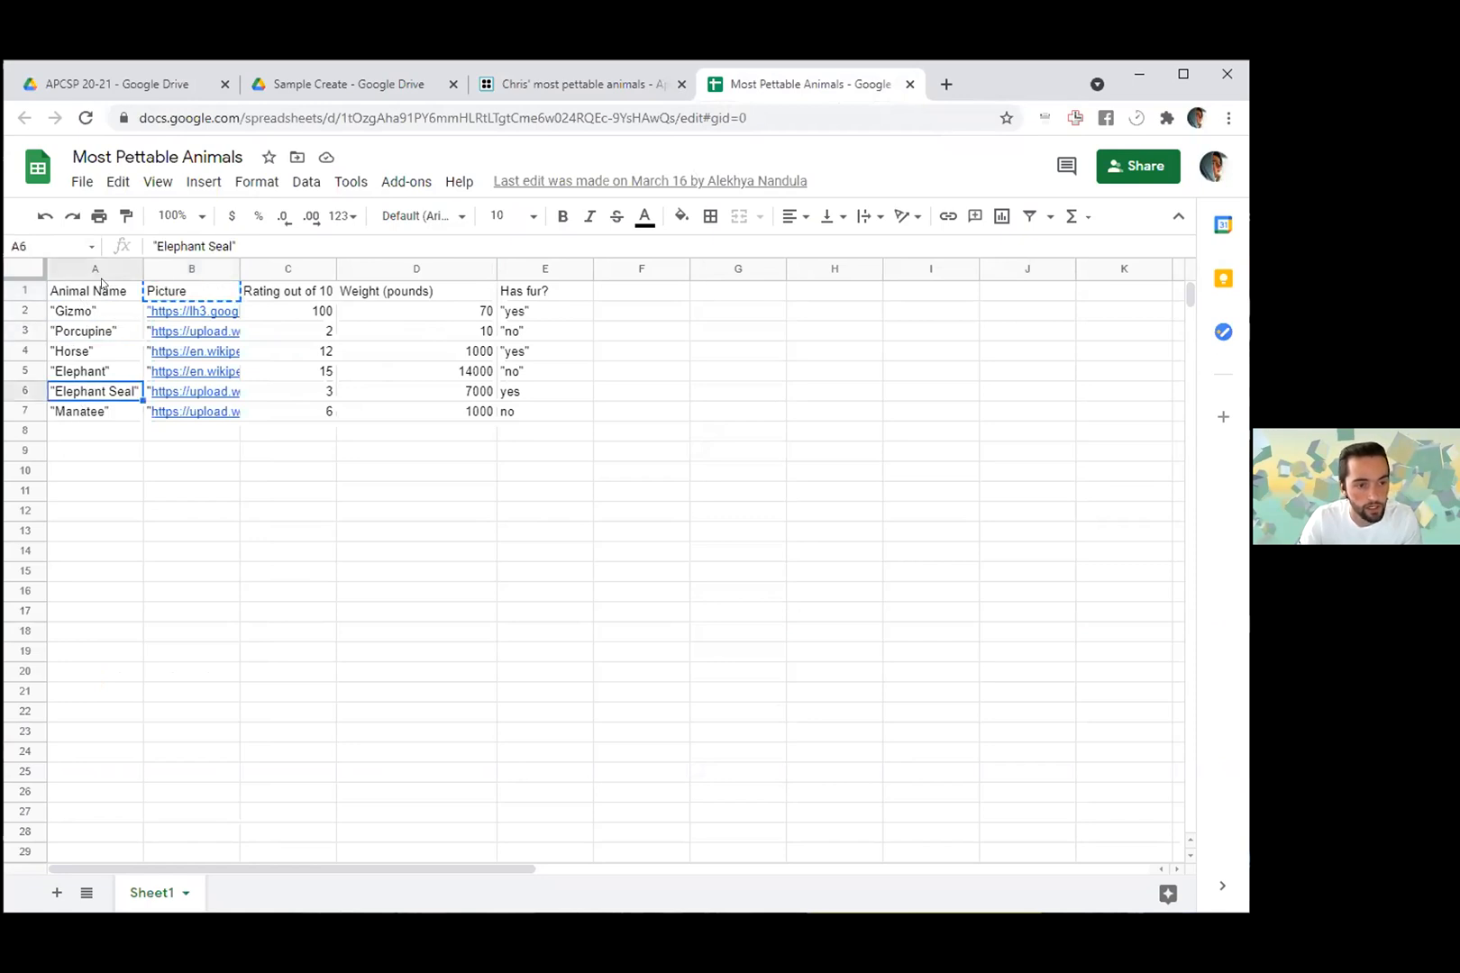
{"action": "left_click", "coordinate": [527, 305]}
{"action": "left_click", "coordinate": [544, 340]}
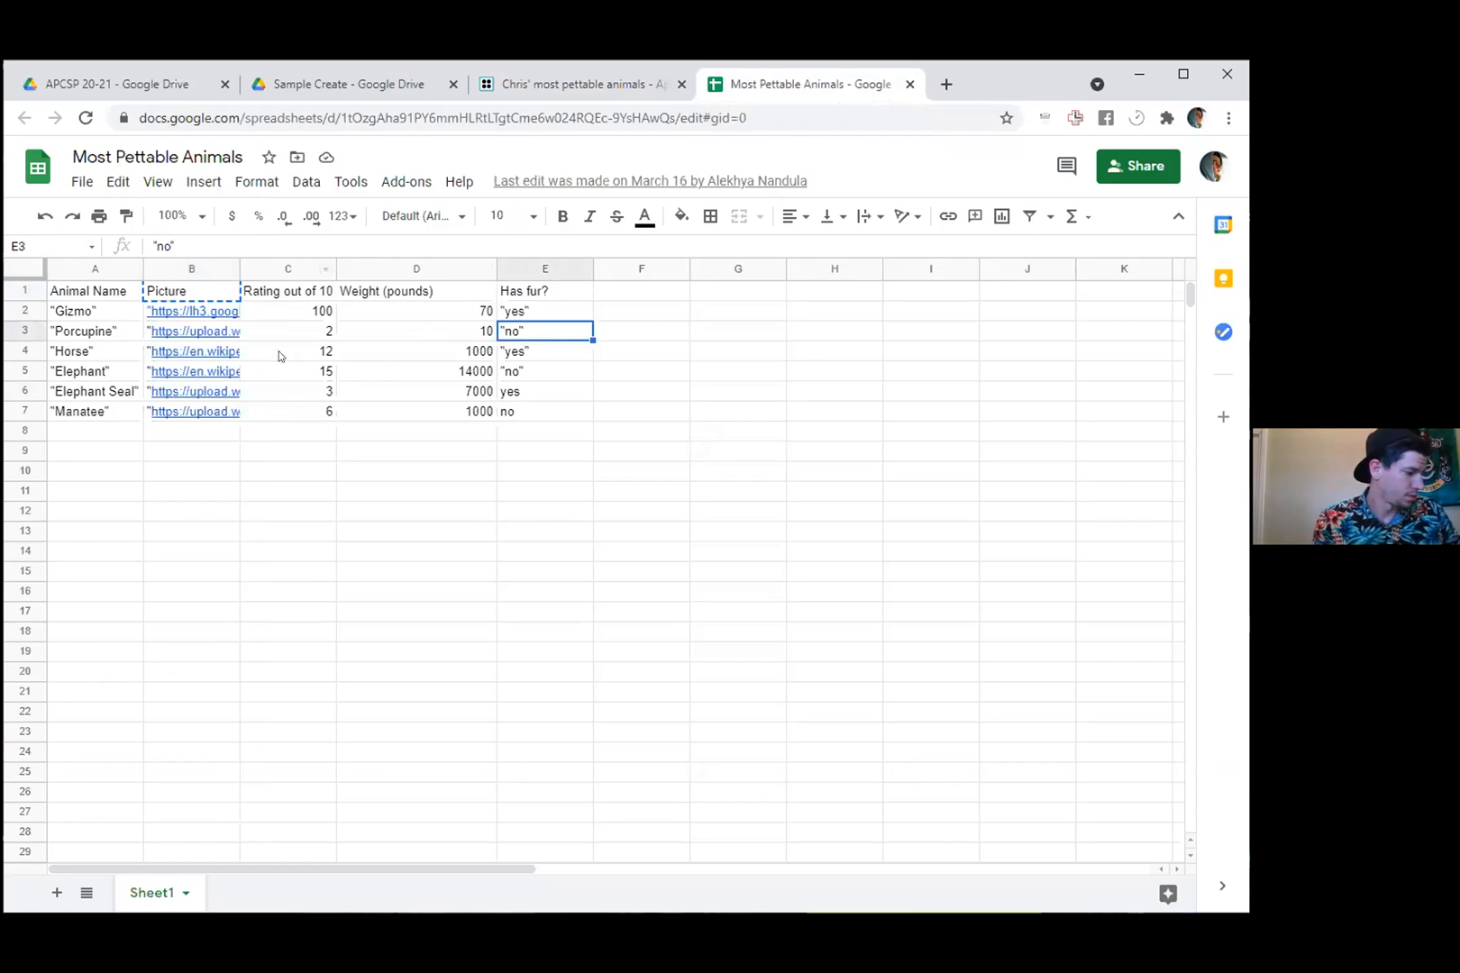
{"action": "left_click", "coordinate": [310, 313]}
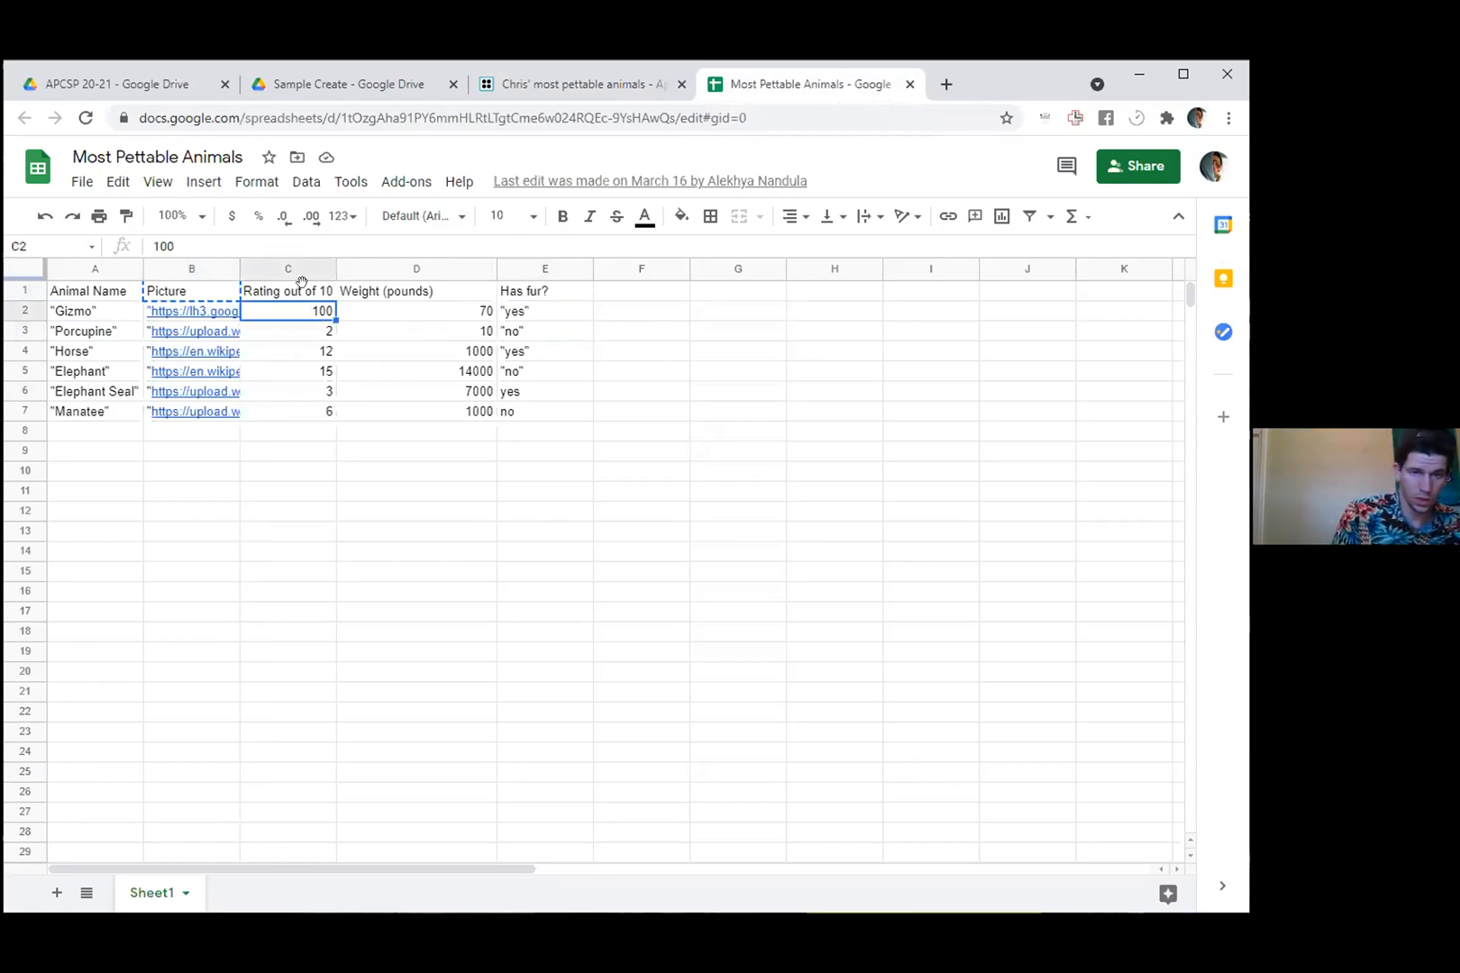
{"action": "left_click", "coordinate": [439, 310]}
{"action": "left_click", "coordinate": [277, 311]}
{"action": "left_click", "coordinate": [280, 388]}
{"action": "left_click", "coordinate": [401, 338]}
{"action": "left_click", "coordinate": [411, 297]}
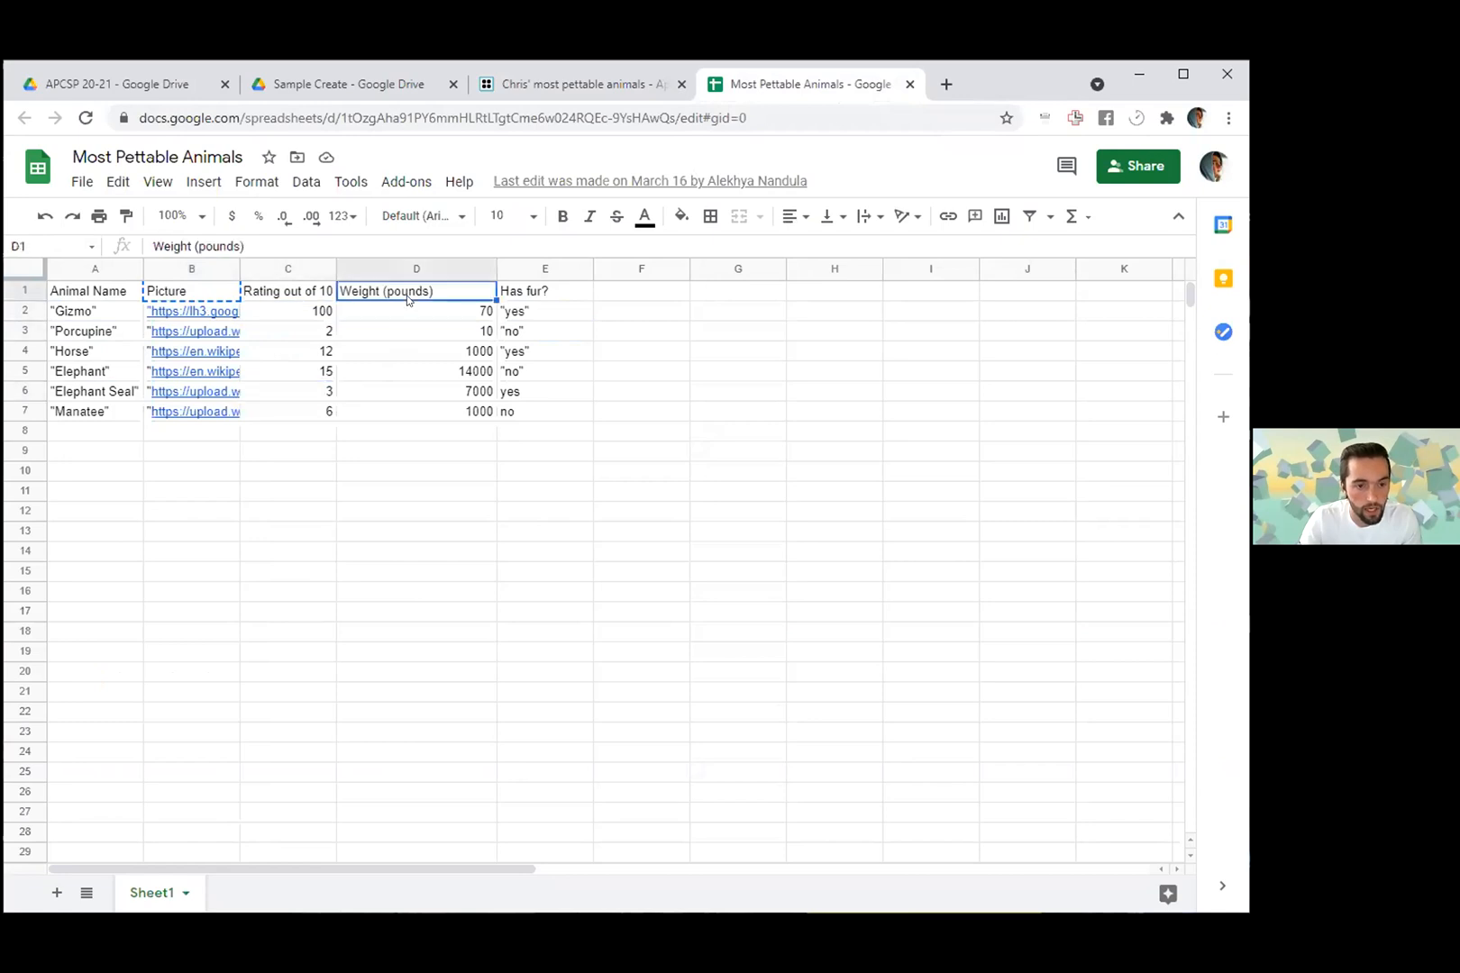
- Enclose the yes in cell E6 and the no in cell E7 of the Has fur? column in double quotation marks
{"action": "left_click", "coordinate": [527, 396]}
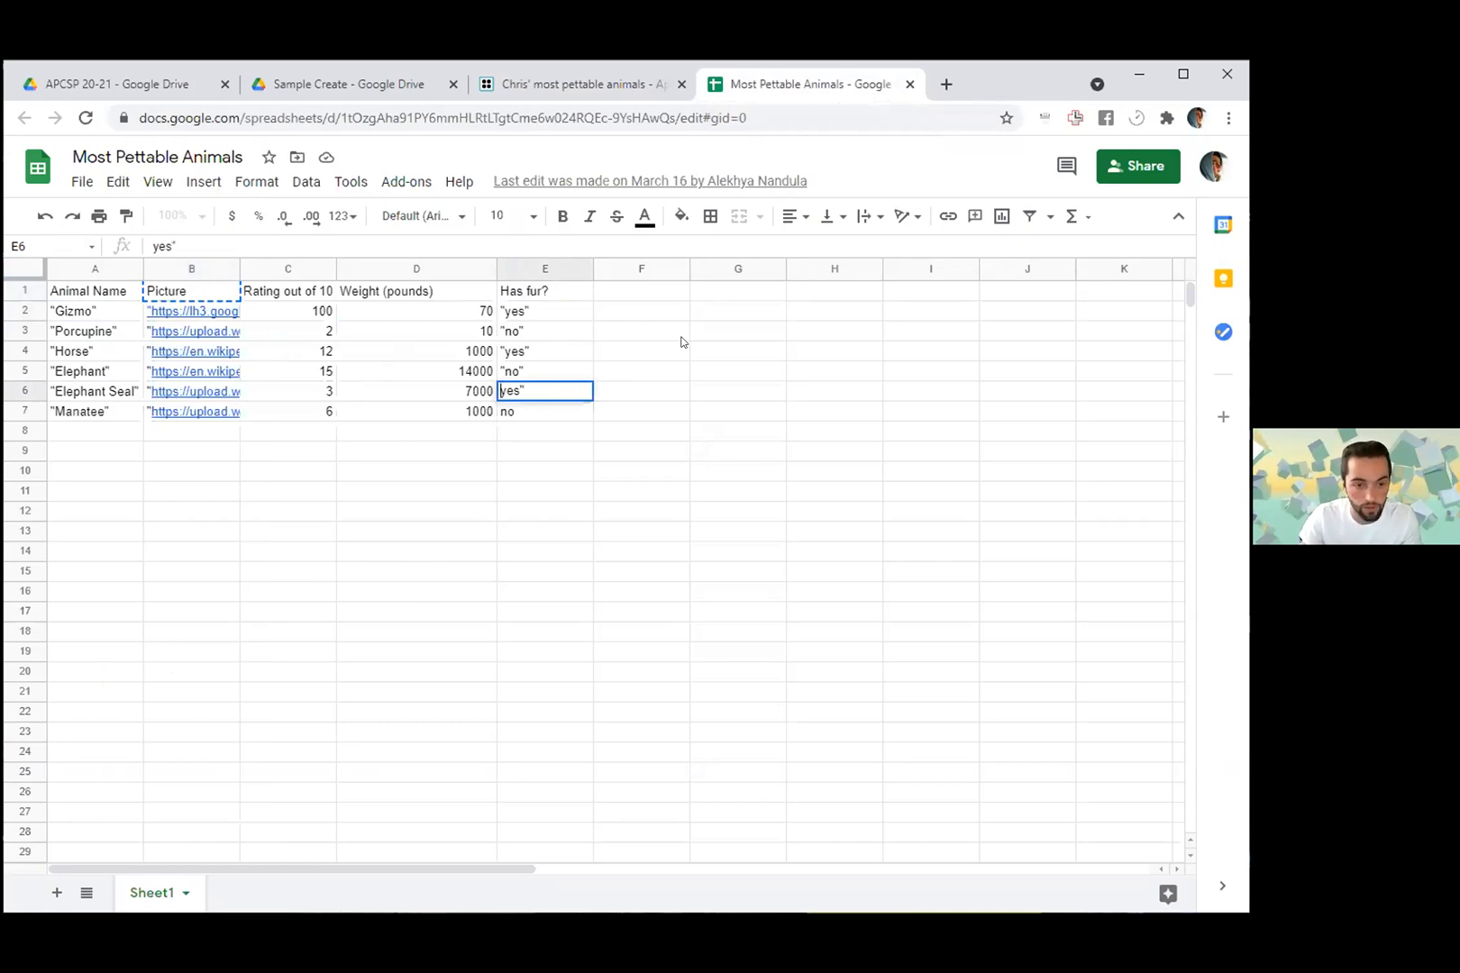
{"action": "type", "text": "\""}
{"action": "key", "text": "Return"}
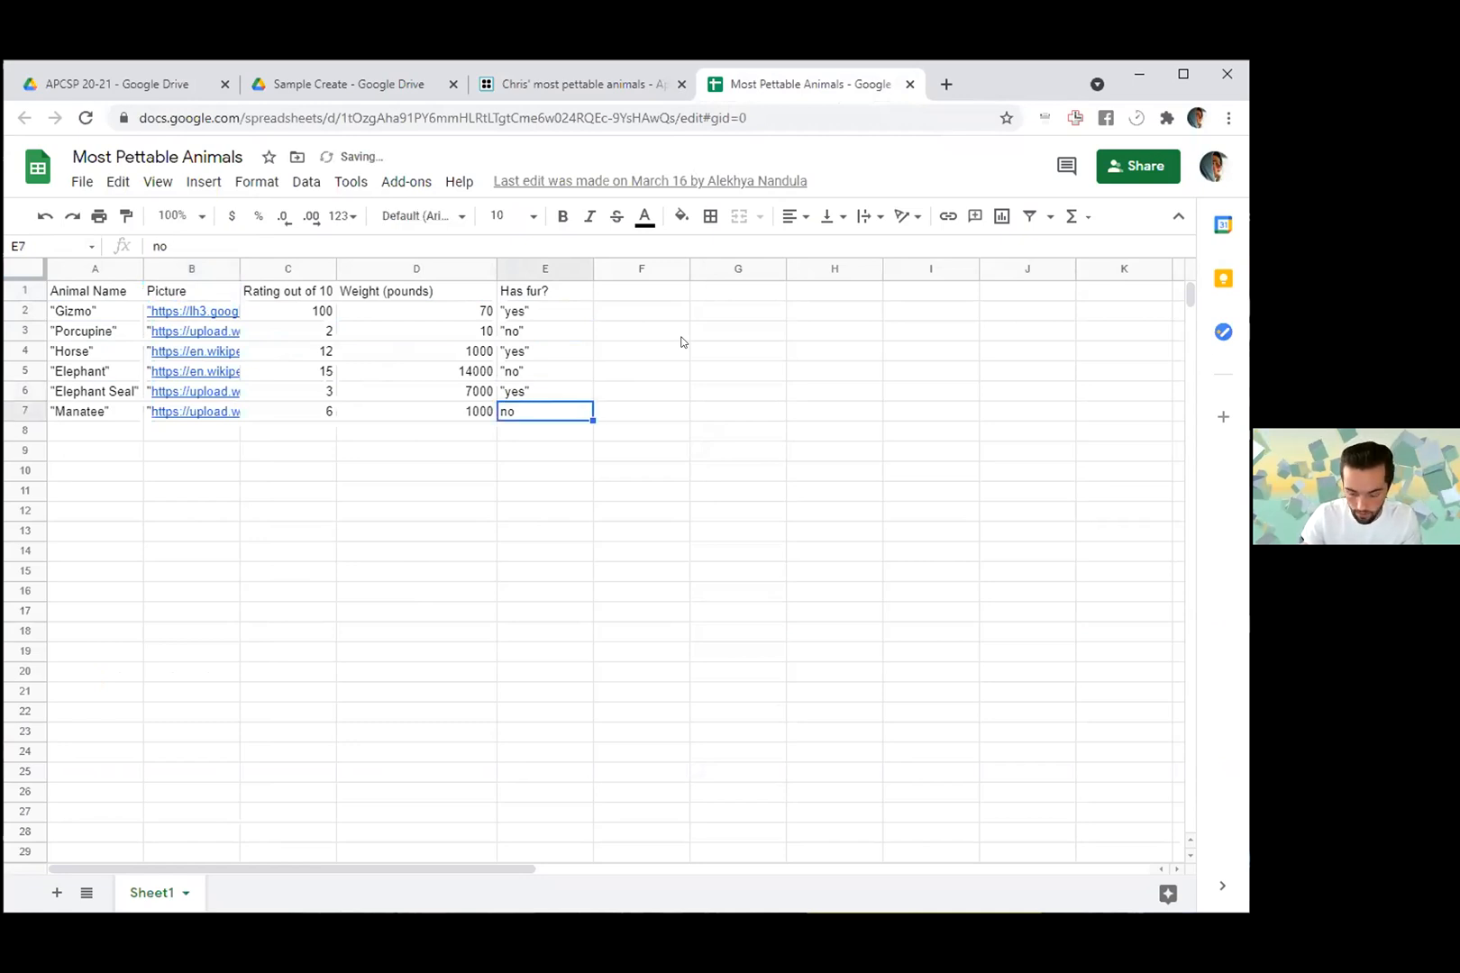
{"action": "key", "text": "Return"}
{"action": "key", "text": "End"}
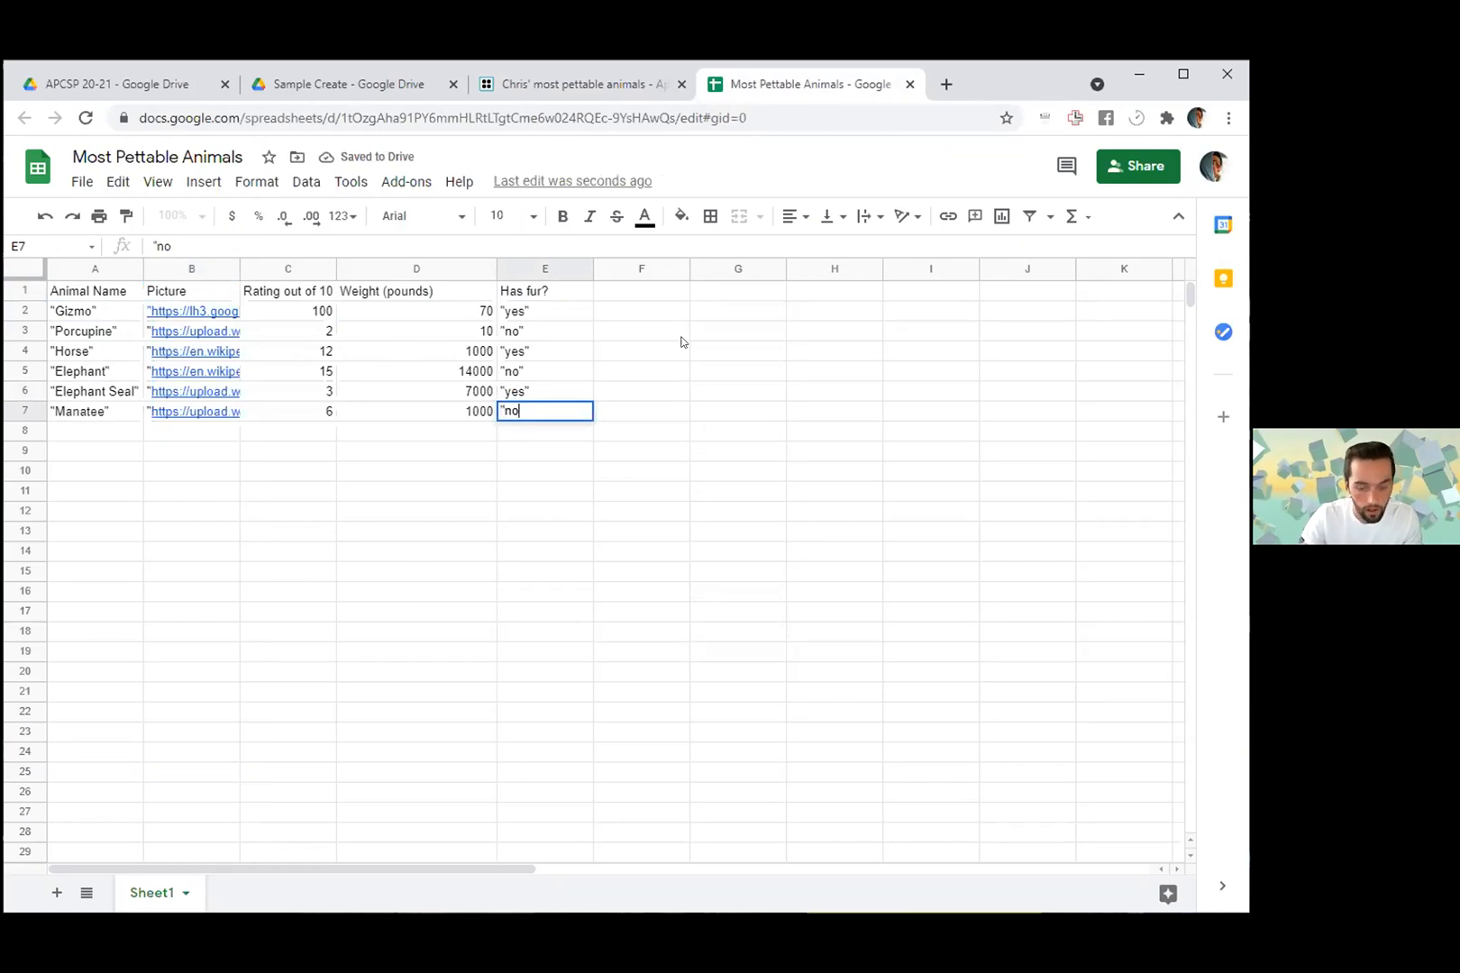
{"action": "key", "text": "Return"}
{"action": "left_click", "coordinate": [378, 537]}
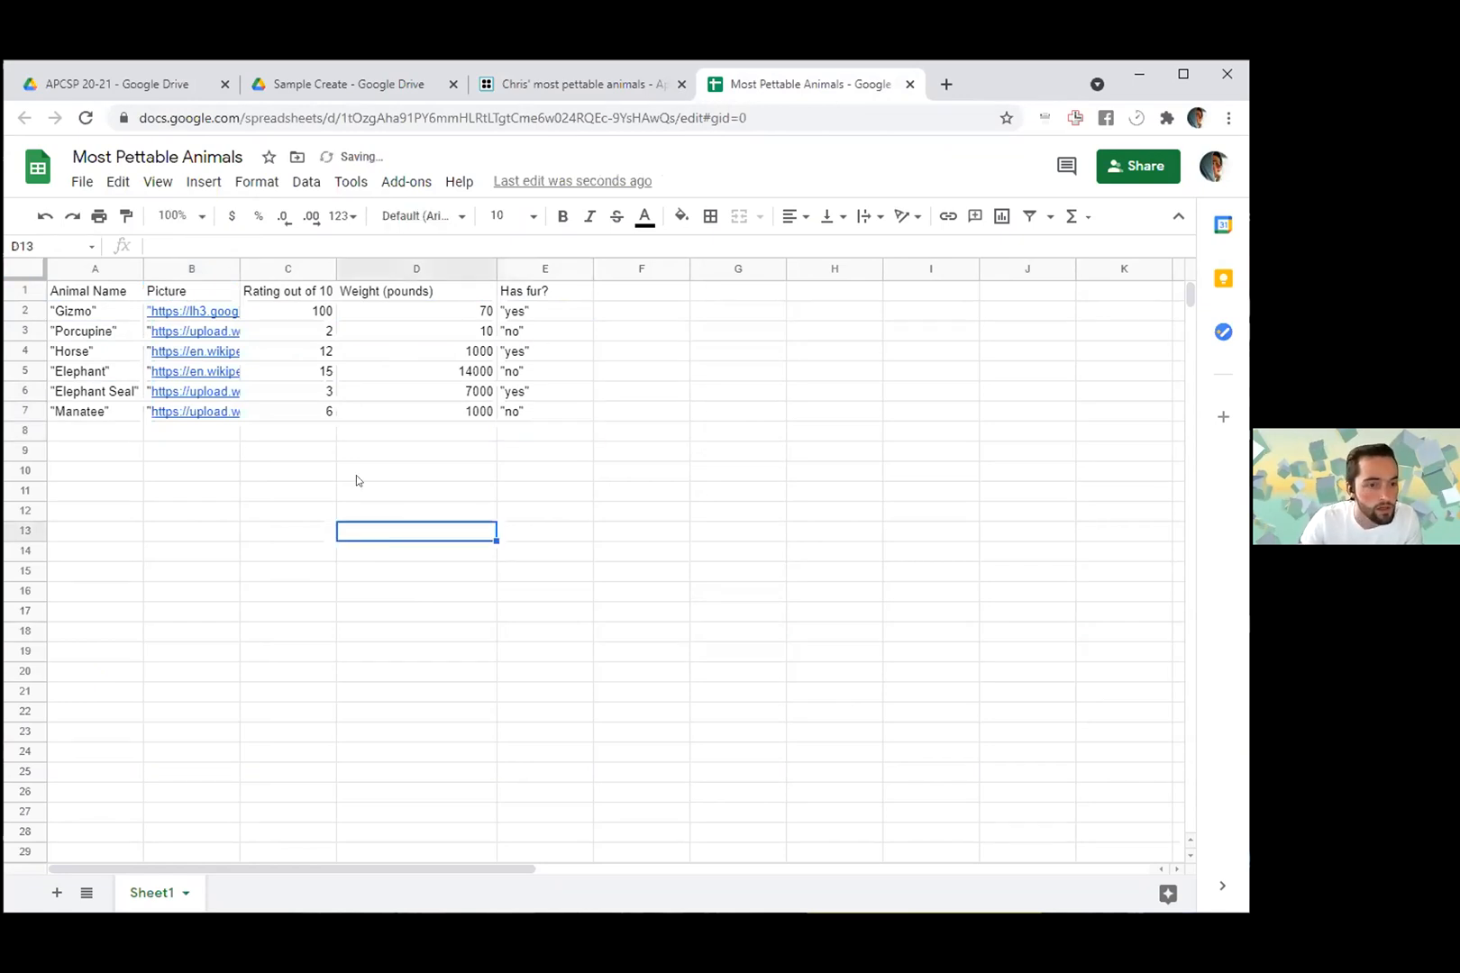
- Inspect the first rating and weight cells, widen the Picture column to examine Gizmo's full image link, and narrow the column again
{"action": "left_click", "coordinate": [286, 312]}
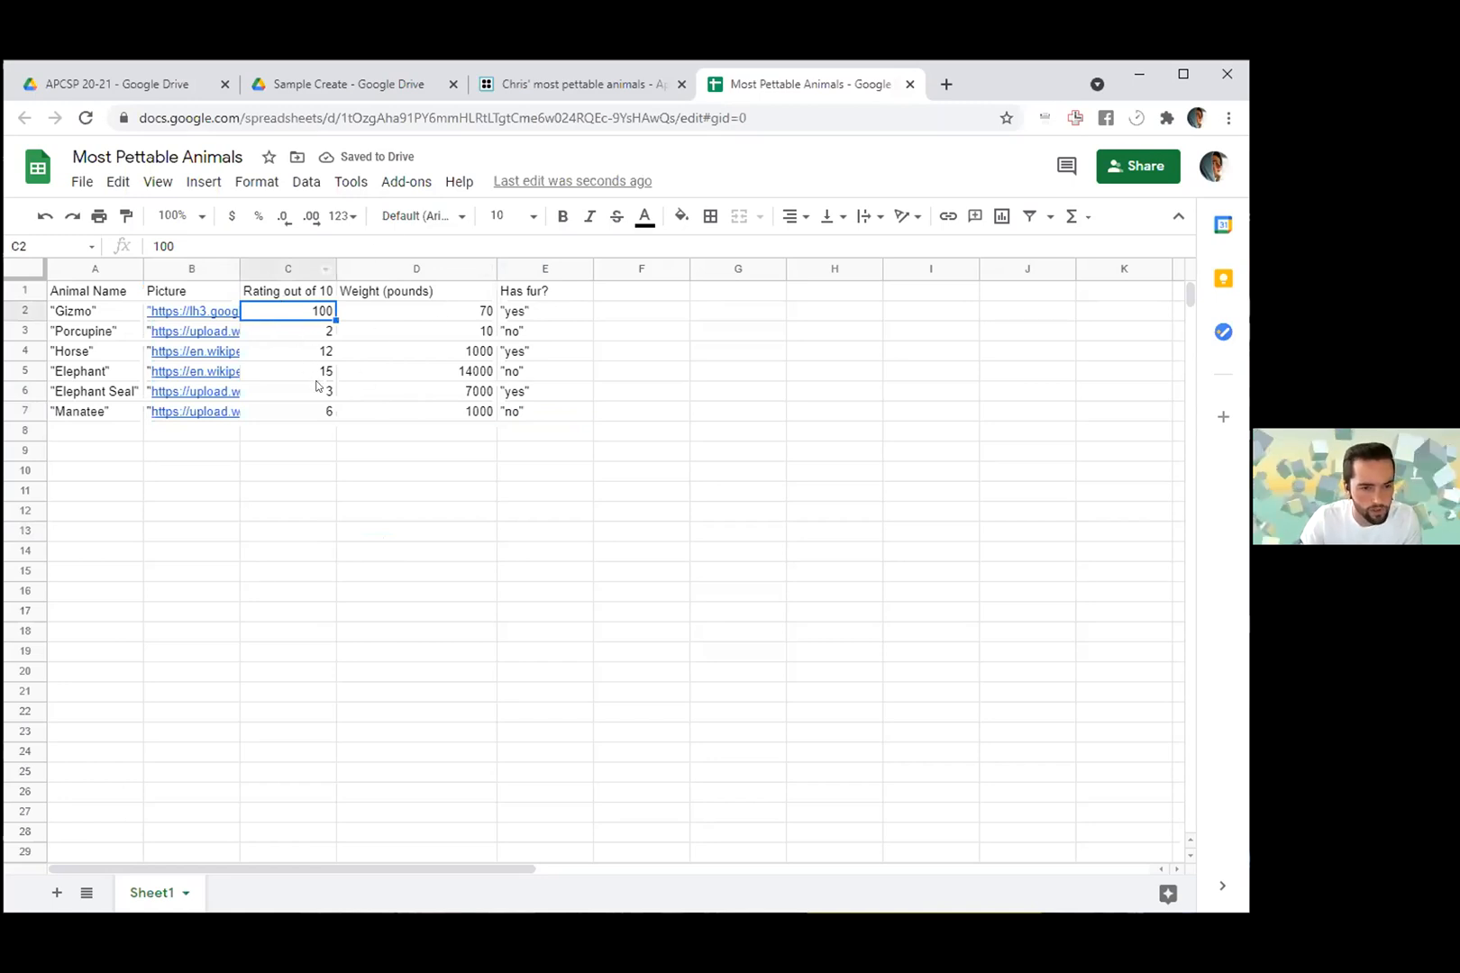
{"action": "left_click", "coordinate": [407, 314]}
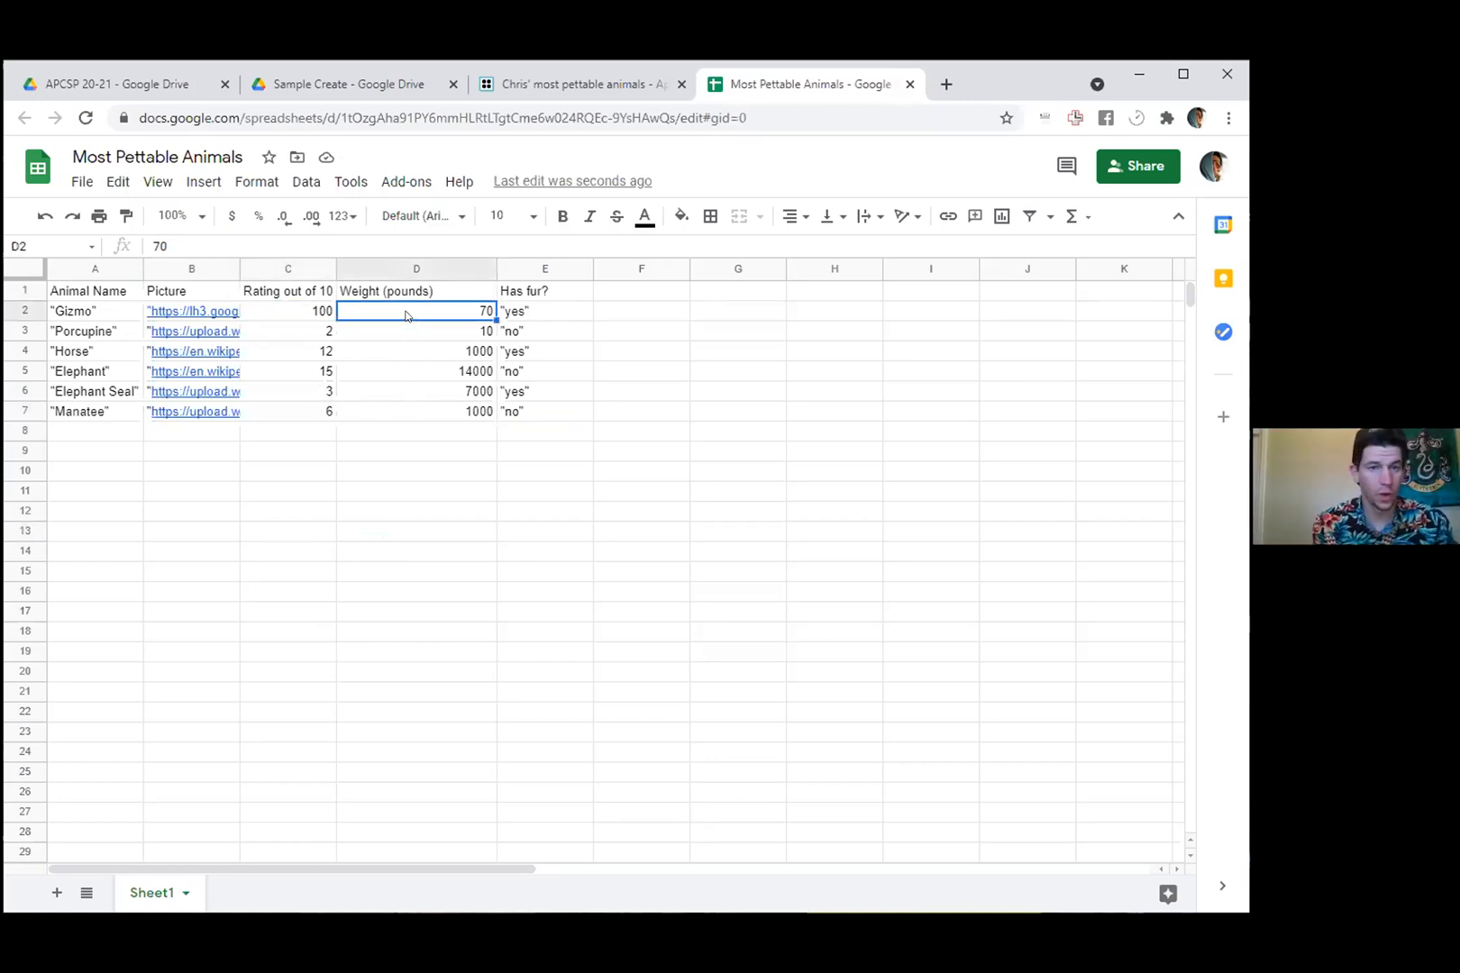
{"action": "left_click_drag", "start_coordinate": [240, 268], "coordinate": [1101, 271]}
{"action": "left_click", "coordinate": [1020, 311]}
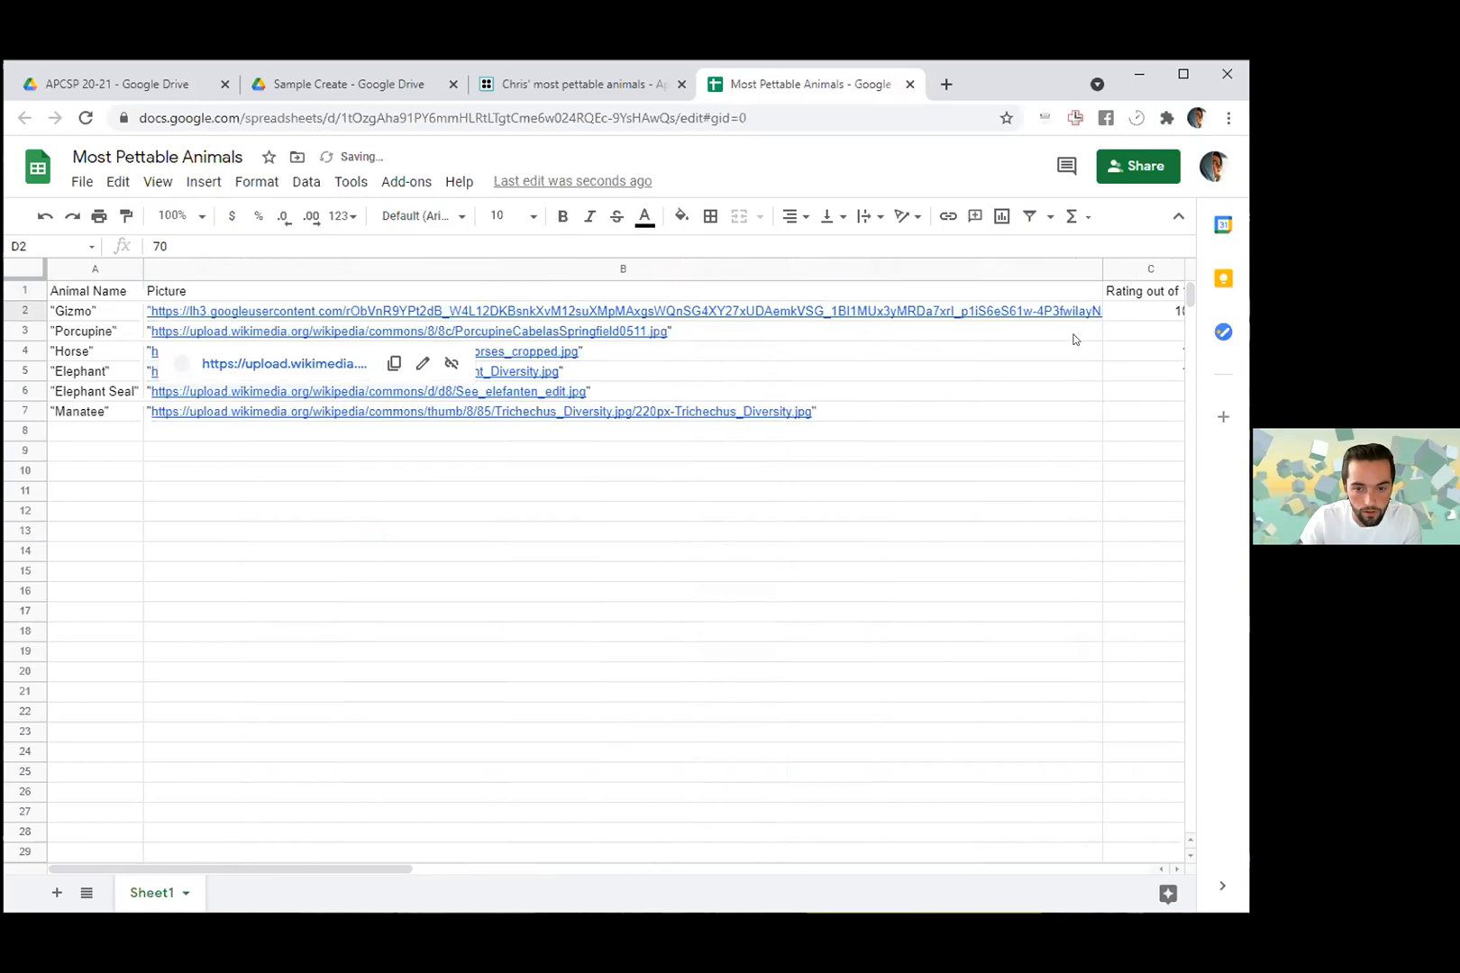
{"action": "left_click", "coordinate": [982, 247]}
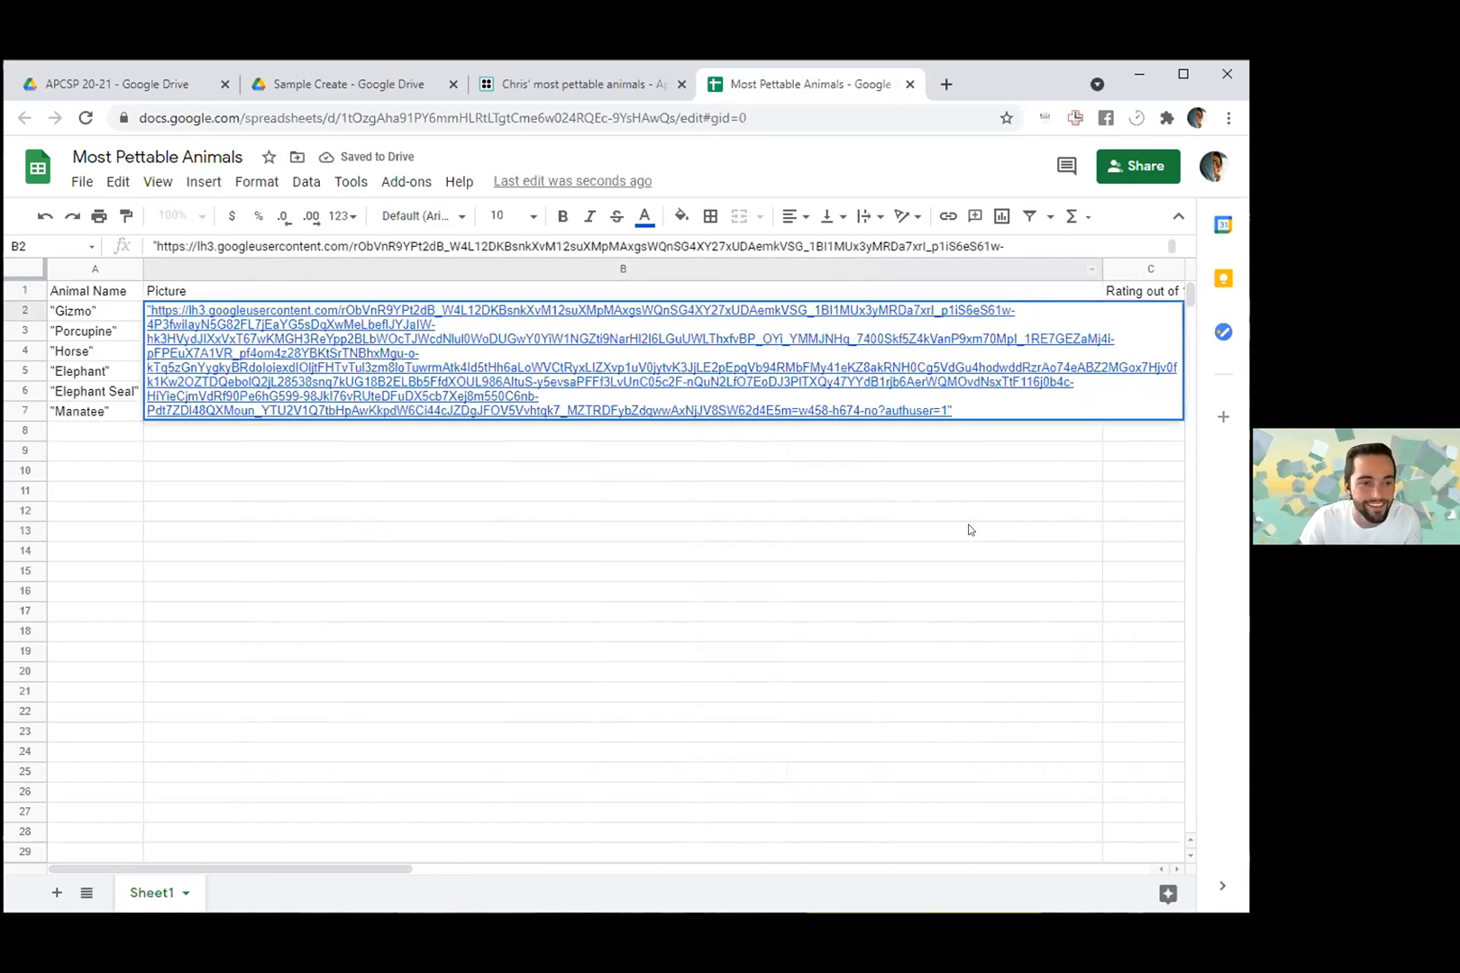
{"action": "key", "text": "Escape"}
{"action": "left_click_drag", "start_coordinate": [1097, 267], "coordinate": [338, 267]}
{"action": "left_click", "coordinate": [388, 591]}
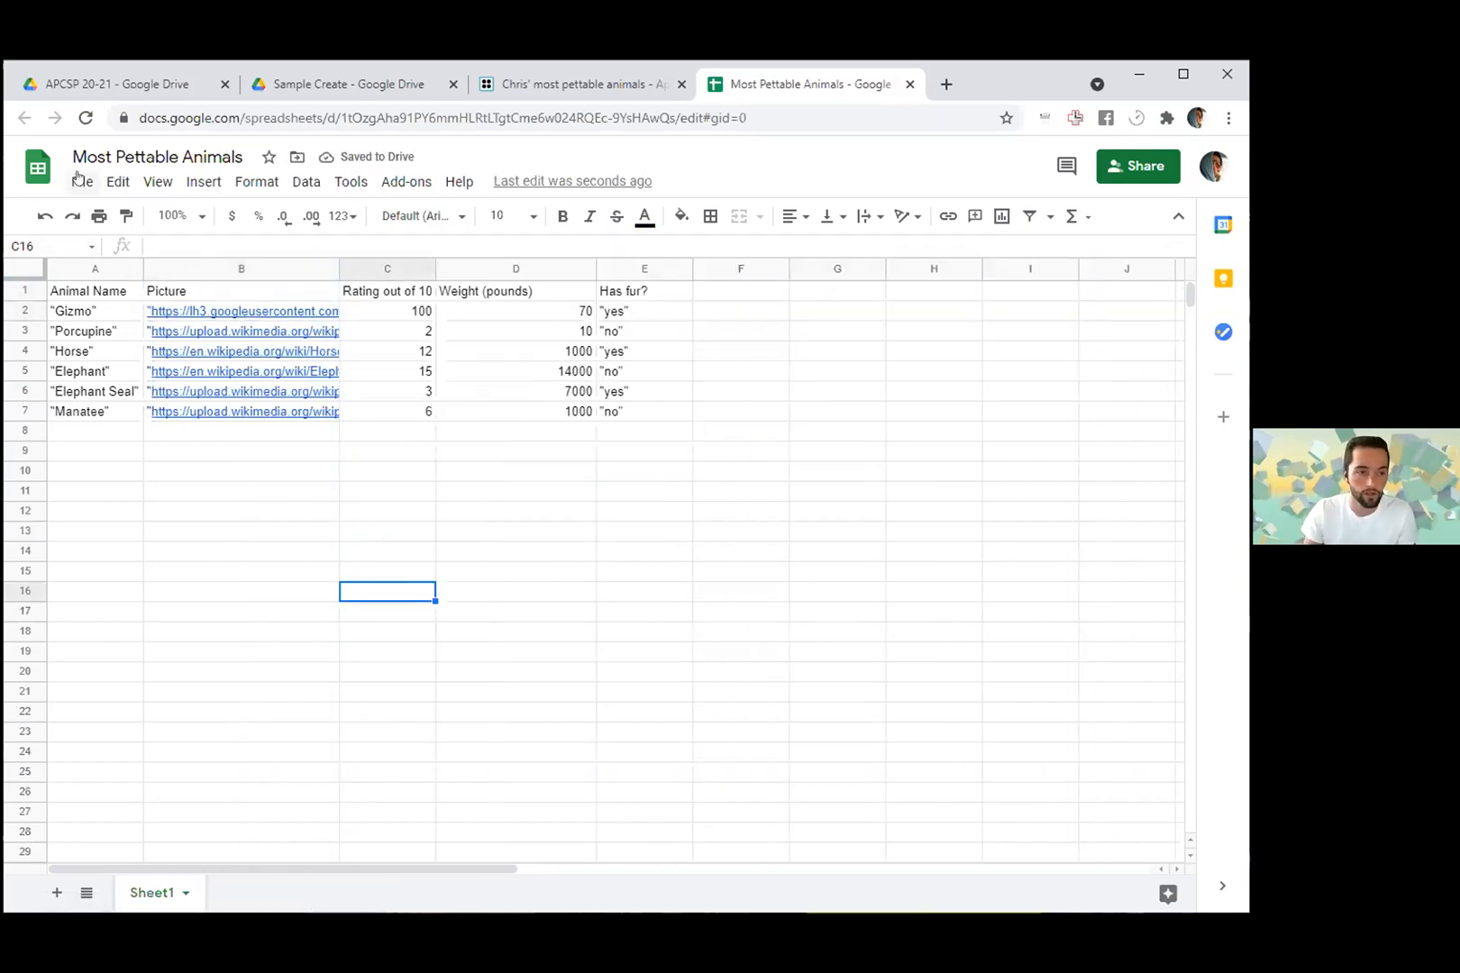
- Download the current Most Pettable Animals sheet as a comma-separated values (.csv) file
{"action": "left_click", "coordinate": [80, 182]}
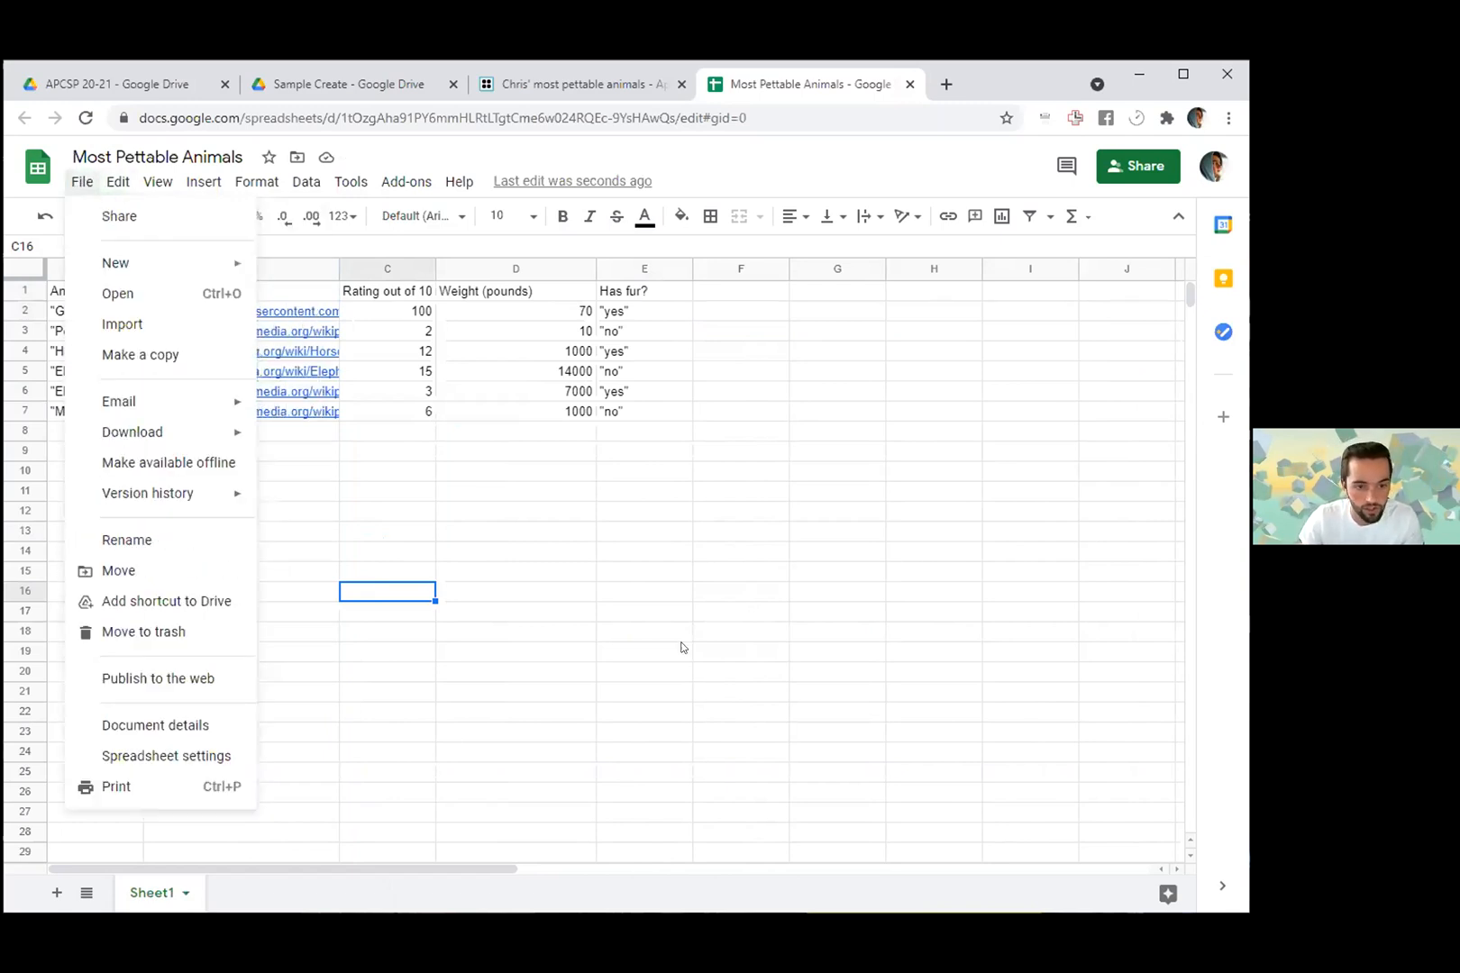
{"action": "left_click", "coordinate": [675, 546]}
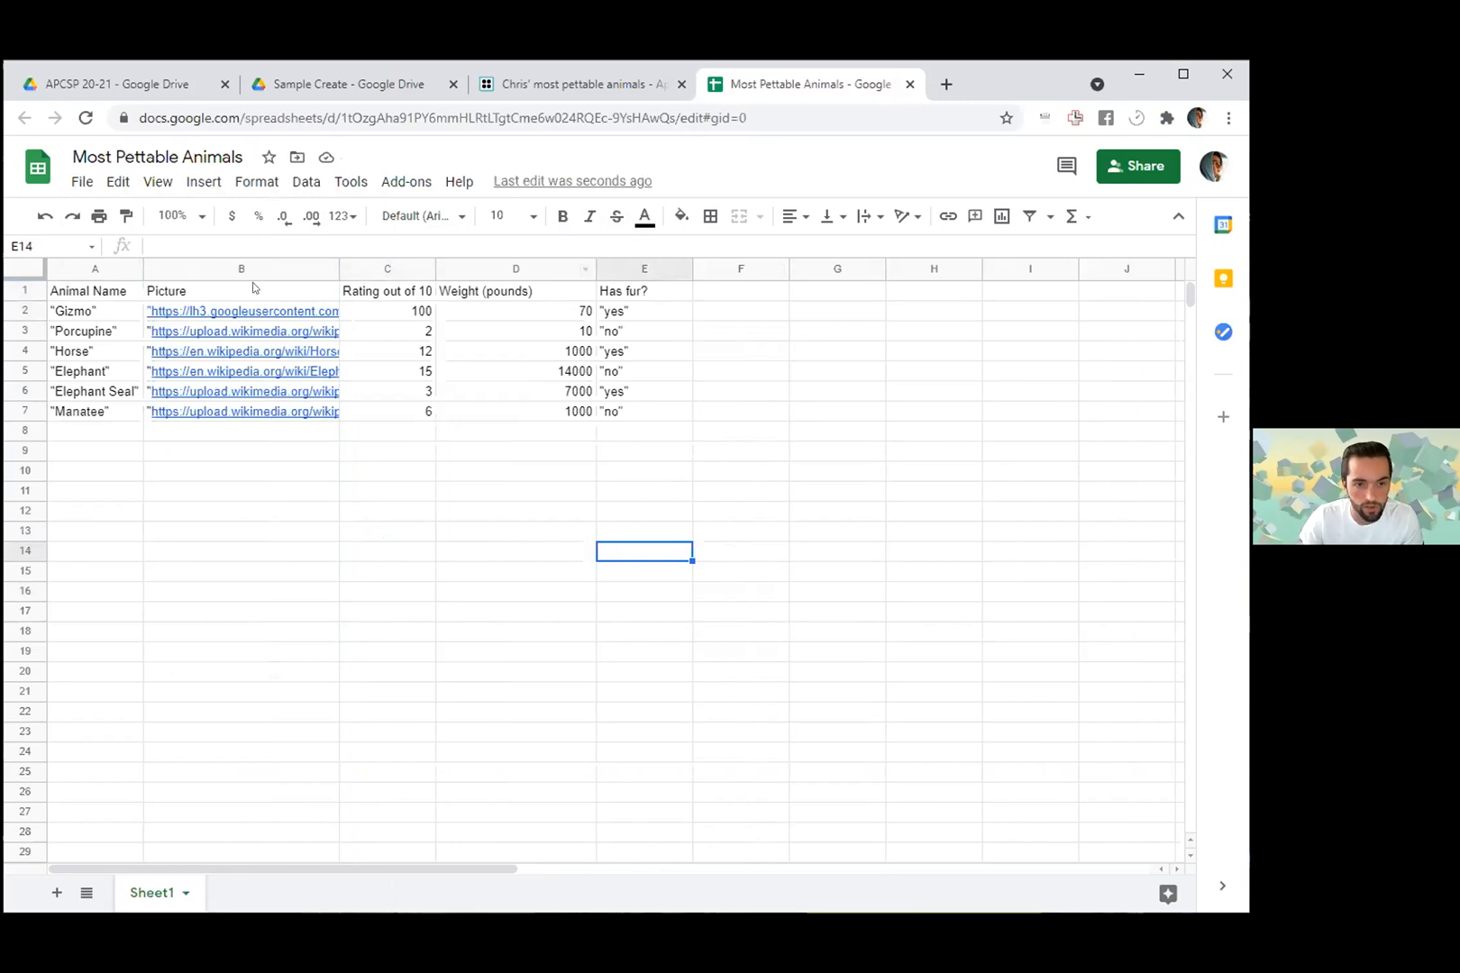
{"action": "left_click", "coordinate": [83, 180]}
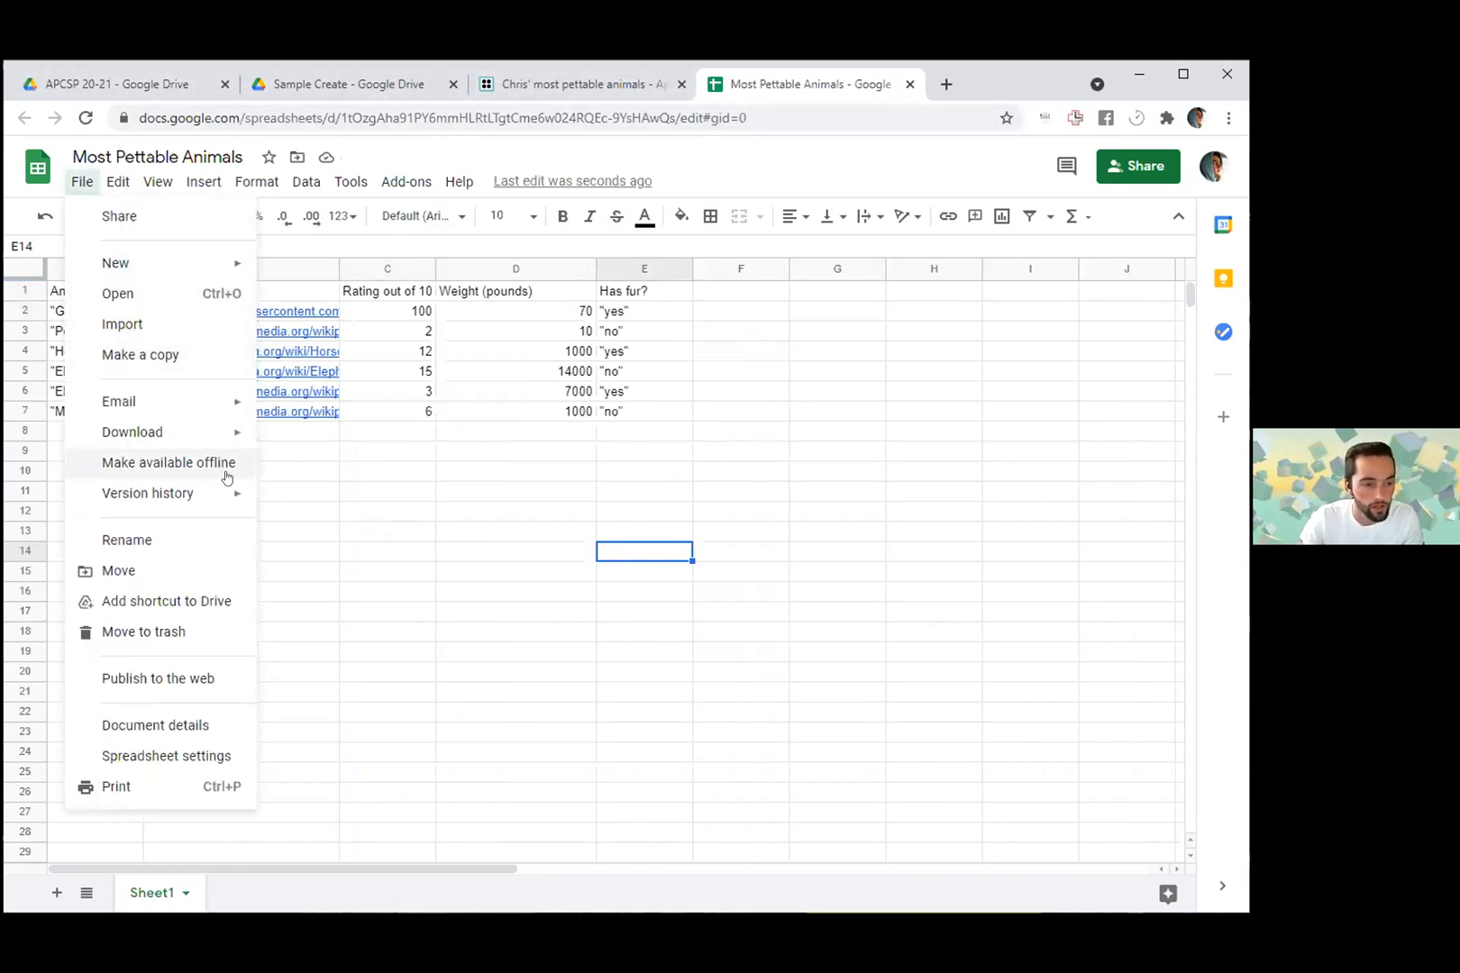
{"action": "mouse_move", "coordinate": [151, 439]}
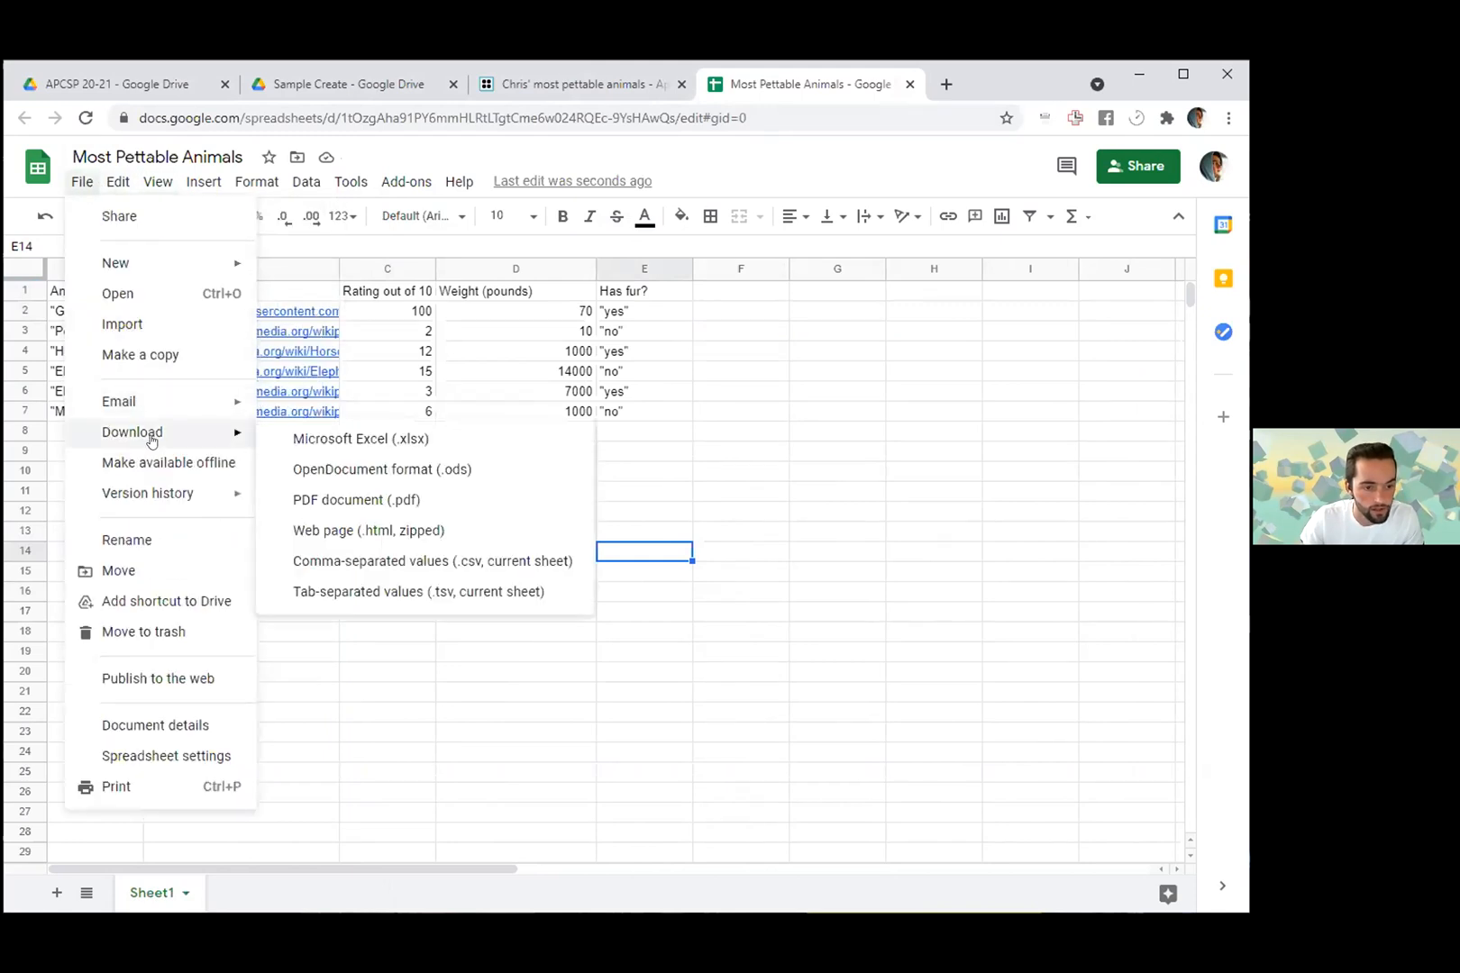
{"action": "left_click", "coordinate": [412, 561]}
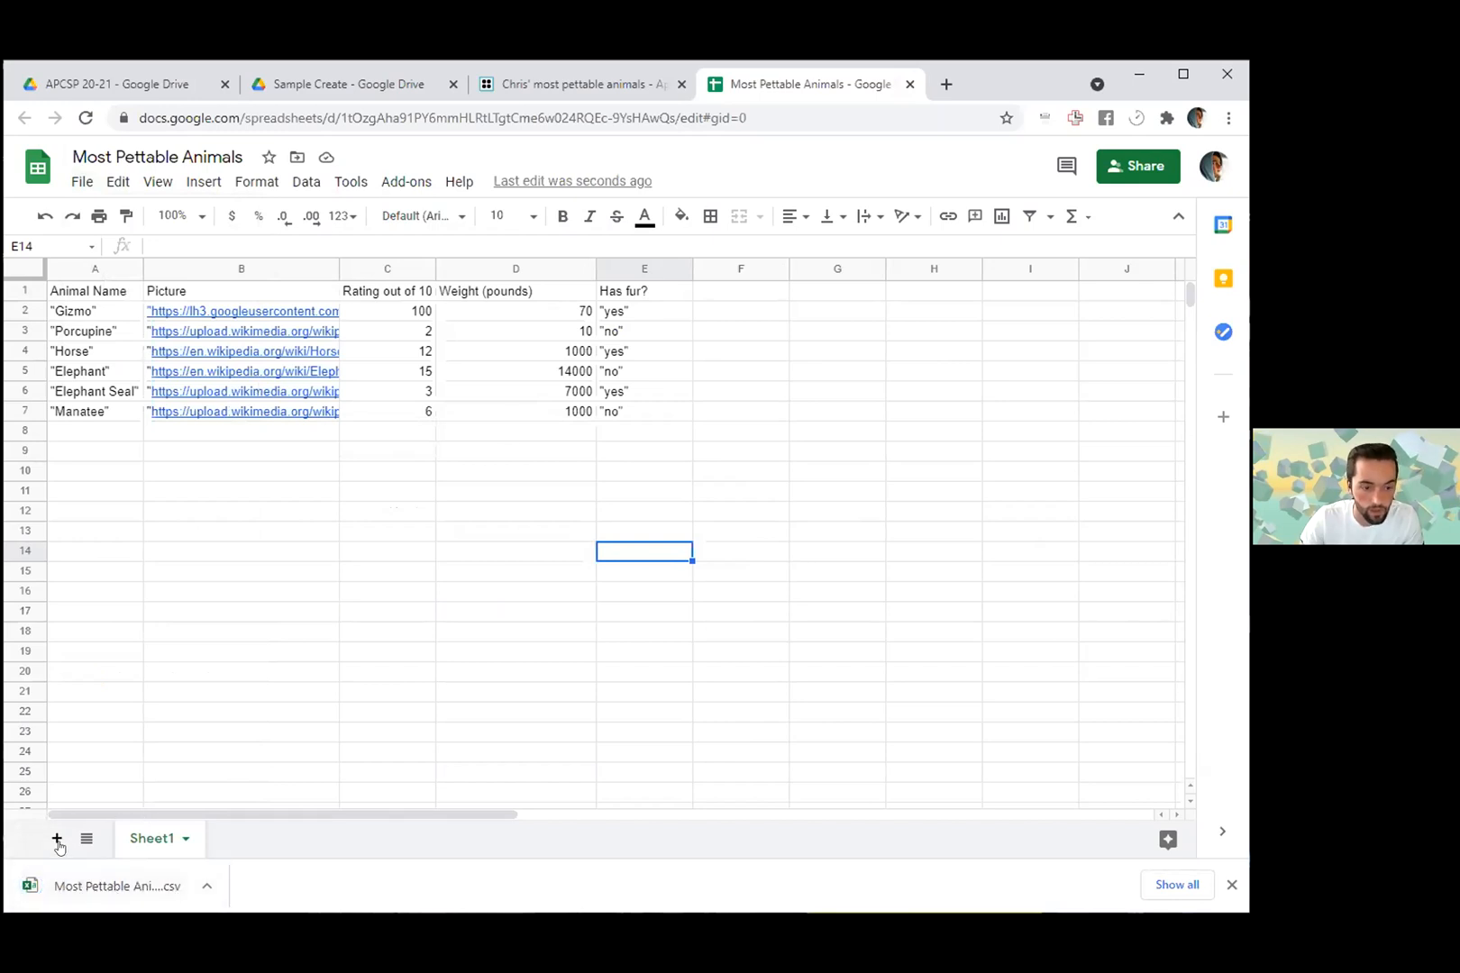
- Import Most Pettable Animals - Sheet1.csv from Downloads into the App Lab project's Most Pettable Animals table, overwriting its existing data
{"action": "left_click", "coordinate": [569, 83]}
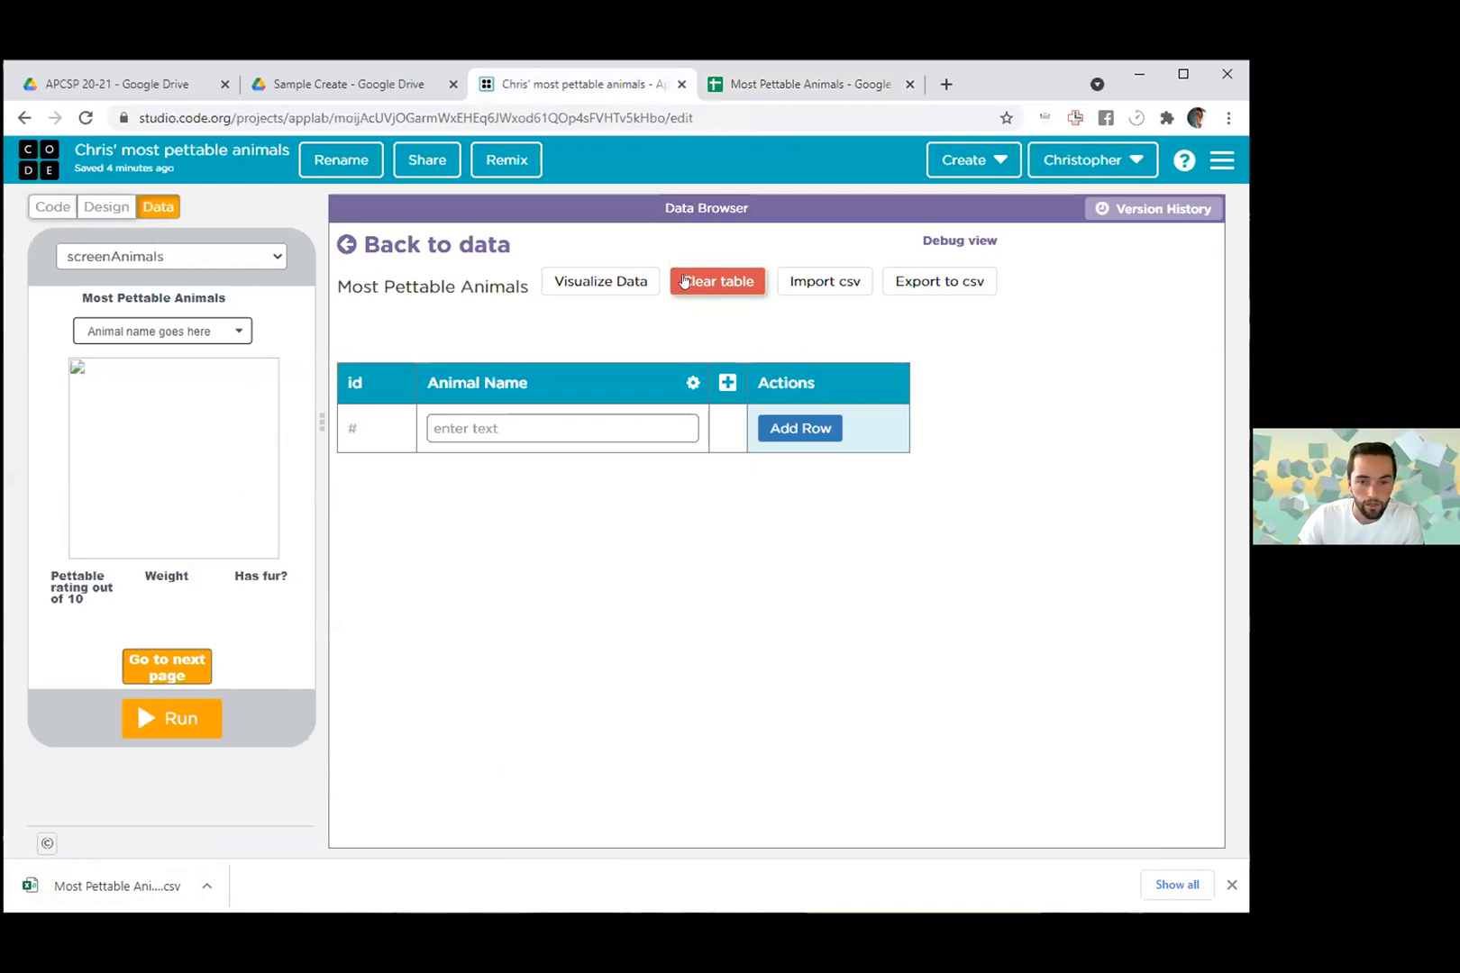
{"action": "left_click", "coordinate": [813, 287]}
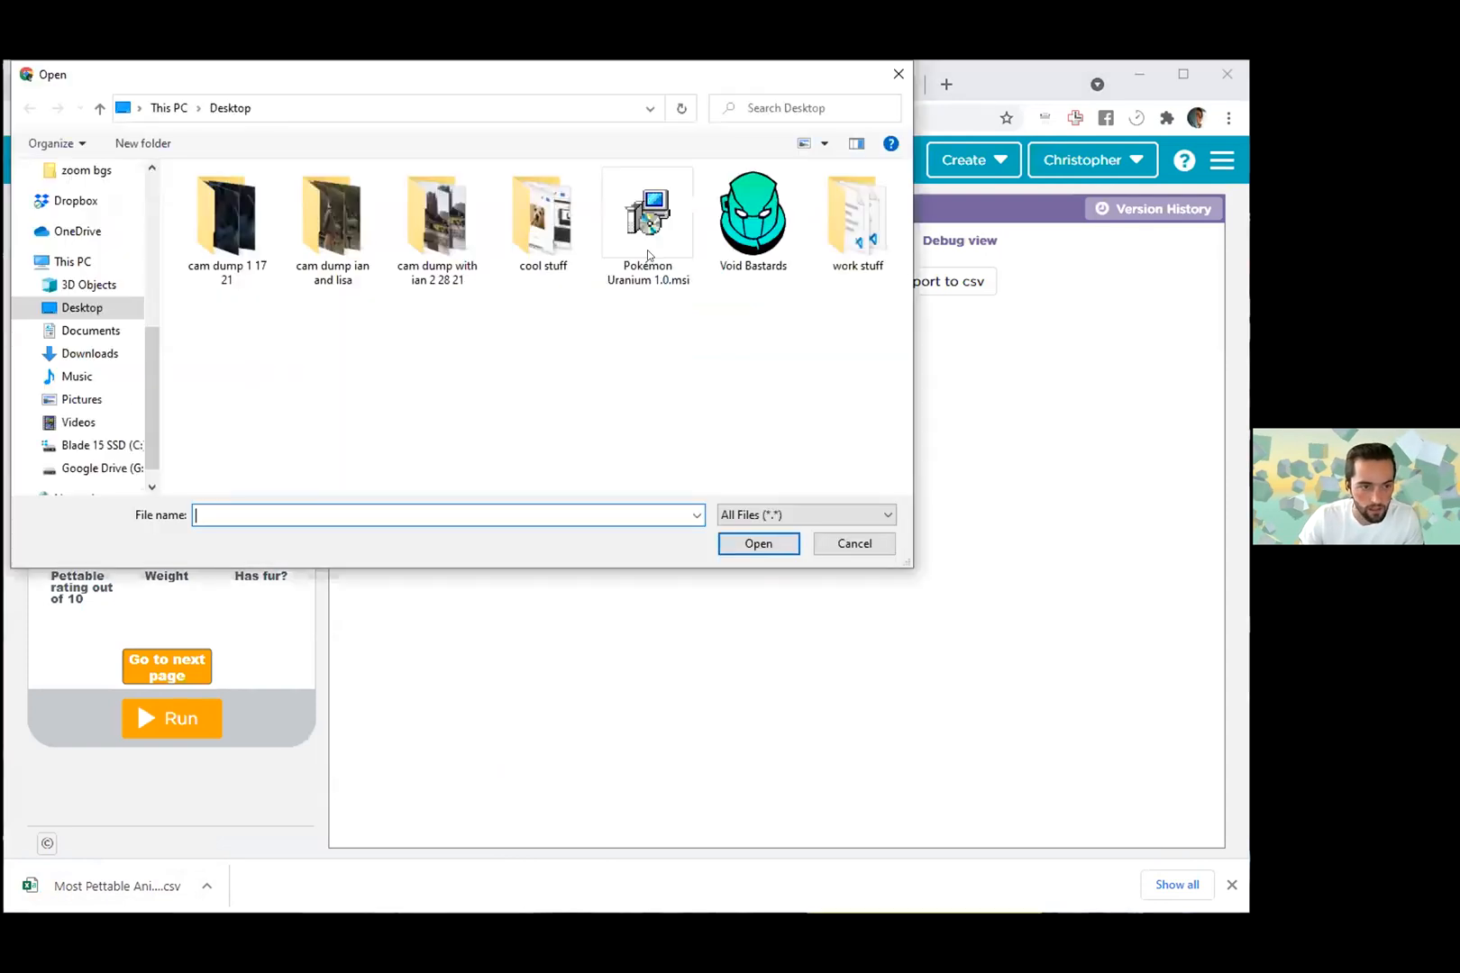
{"action": "scroll", "coordinate": [56, 214], "scroll_direction": "up", "scroll_amount": 3}
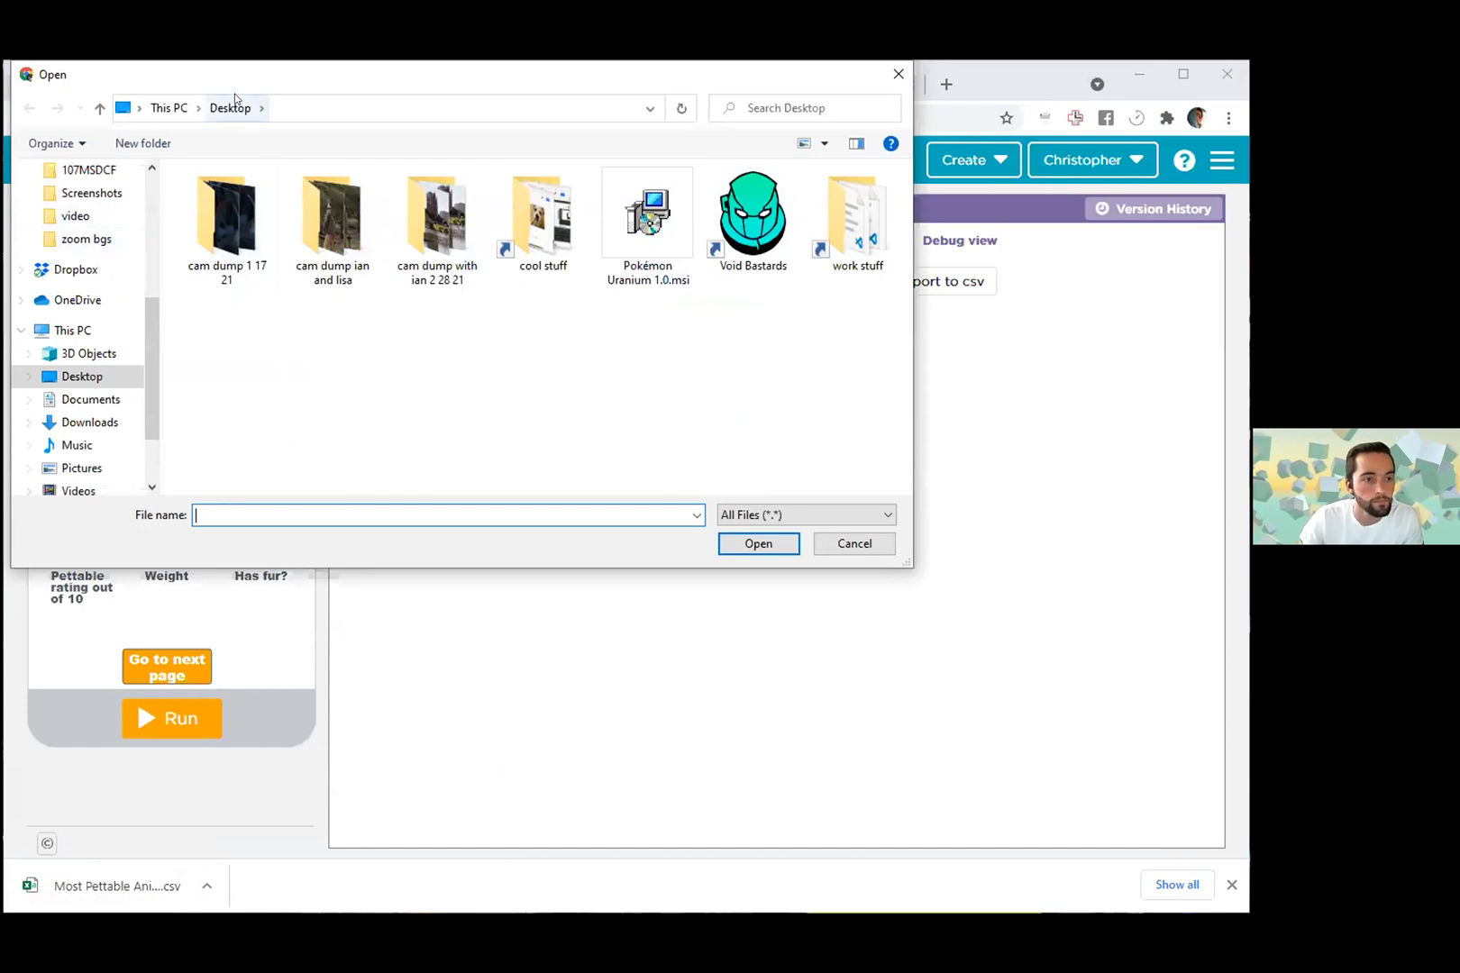
{"action": "left_click_drag", "start_coordinate": [271, 75], "coordinate": [1127, 333]}
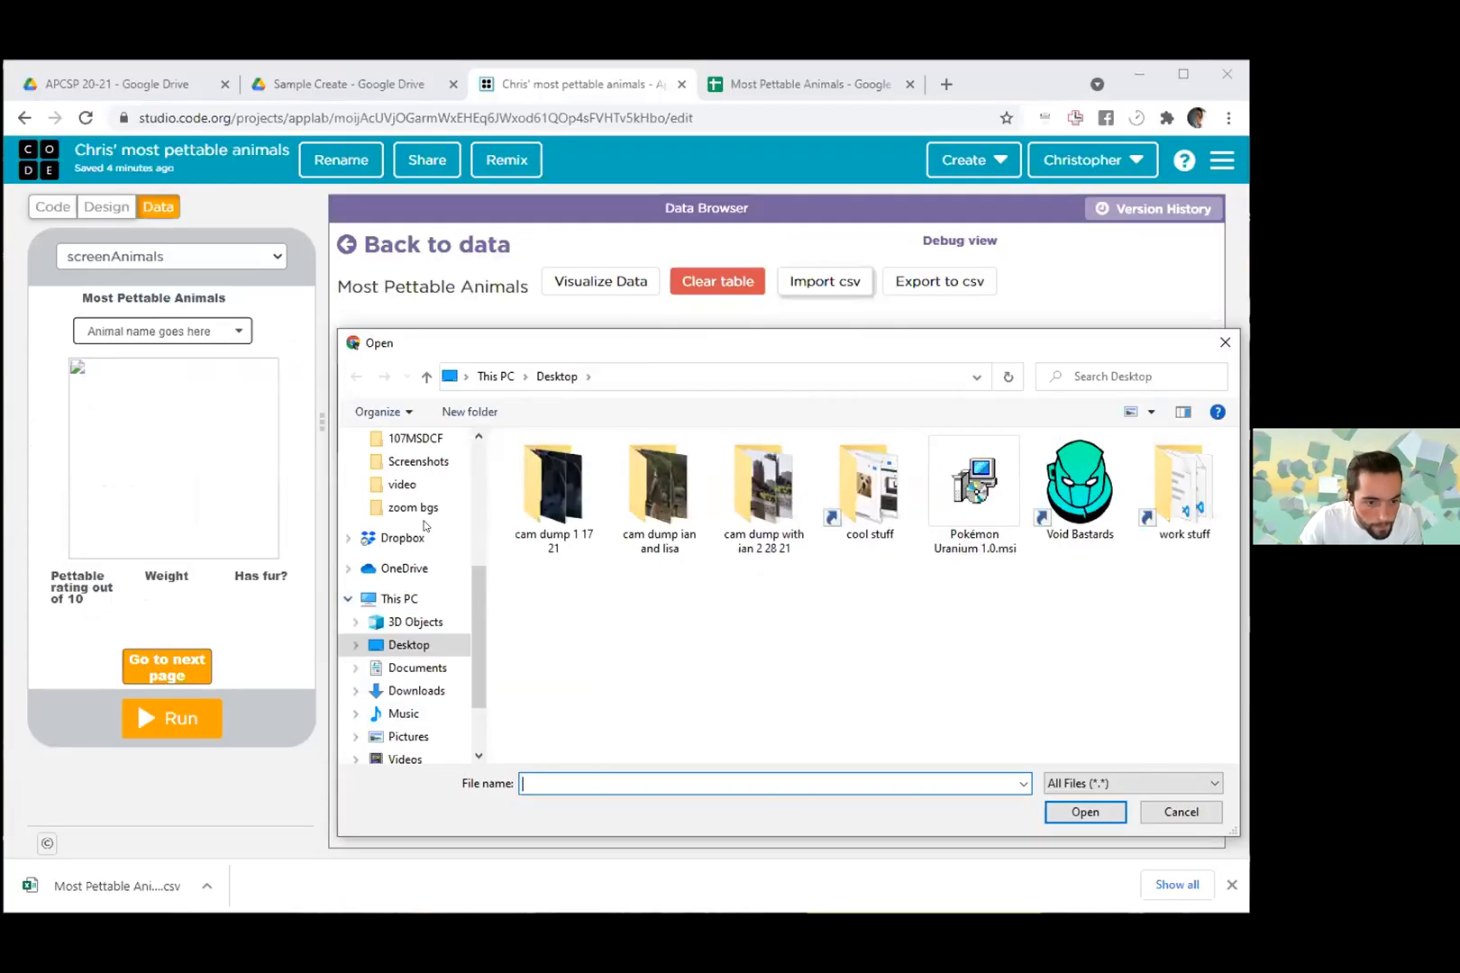
{"action": "scroll", "coordinate": [434, 620], "scroll_direction": "up", "scroll_amount": 5}
{"action": "left_click", "coordinate": [405, 499]}
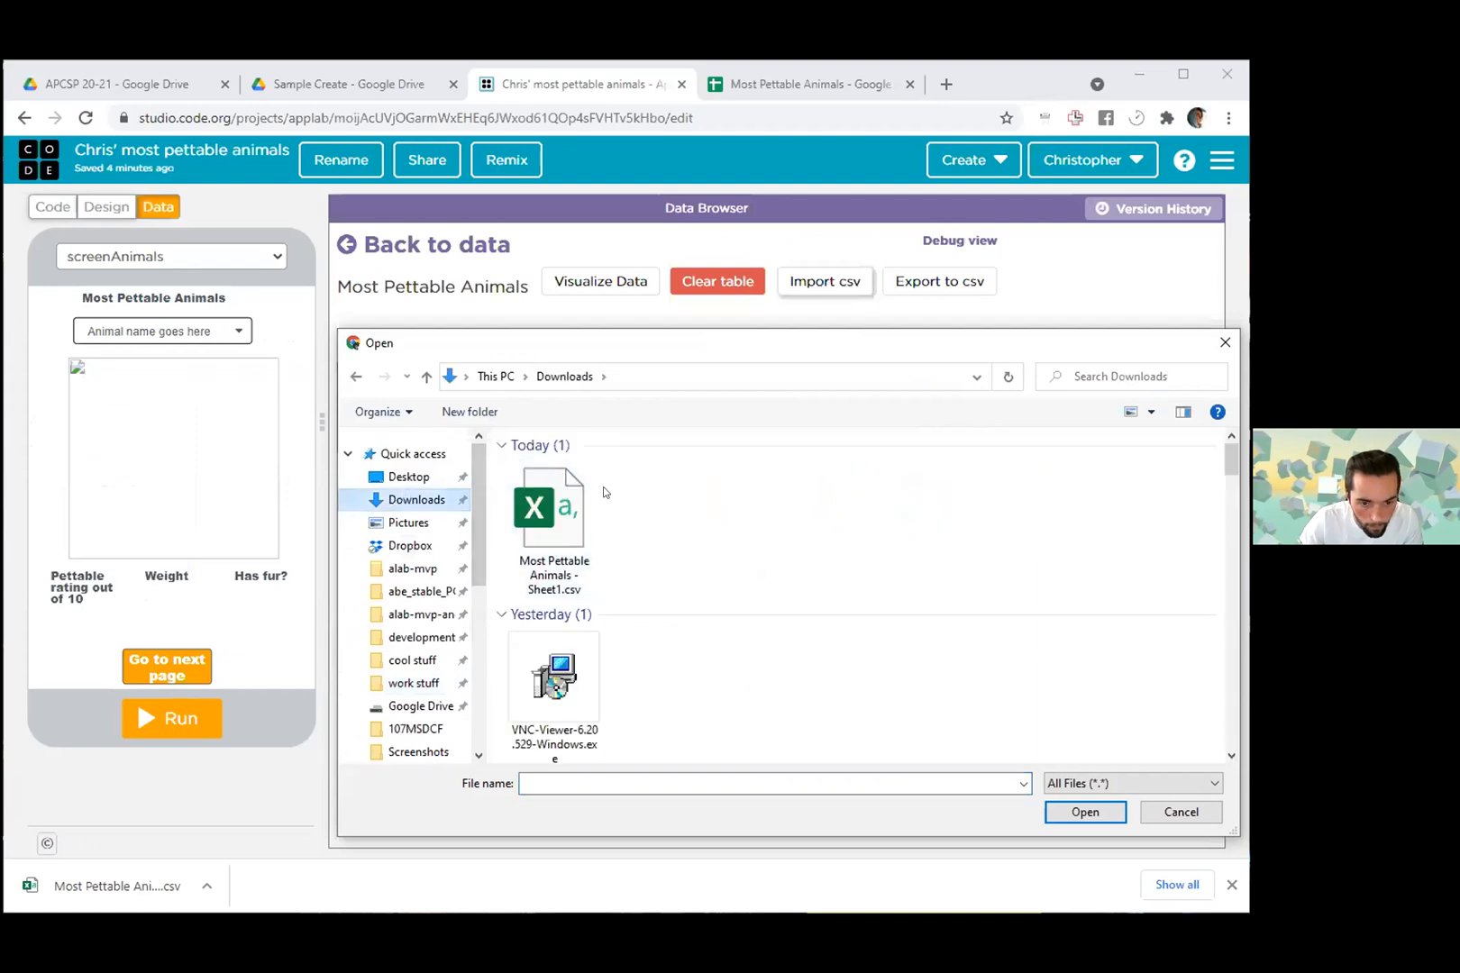
{"action": "left_click", "coordinate": [577, 514]}
{"action": "left_click", "coordinate": [1087, 812]}
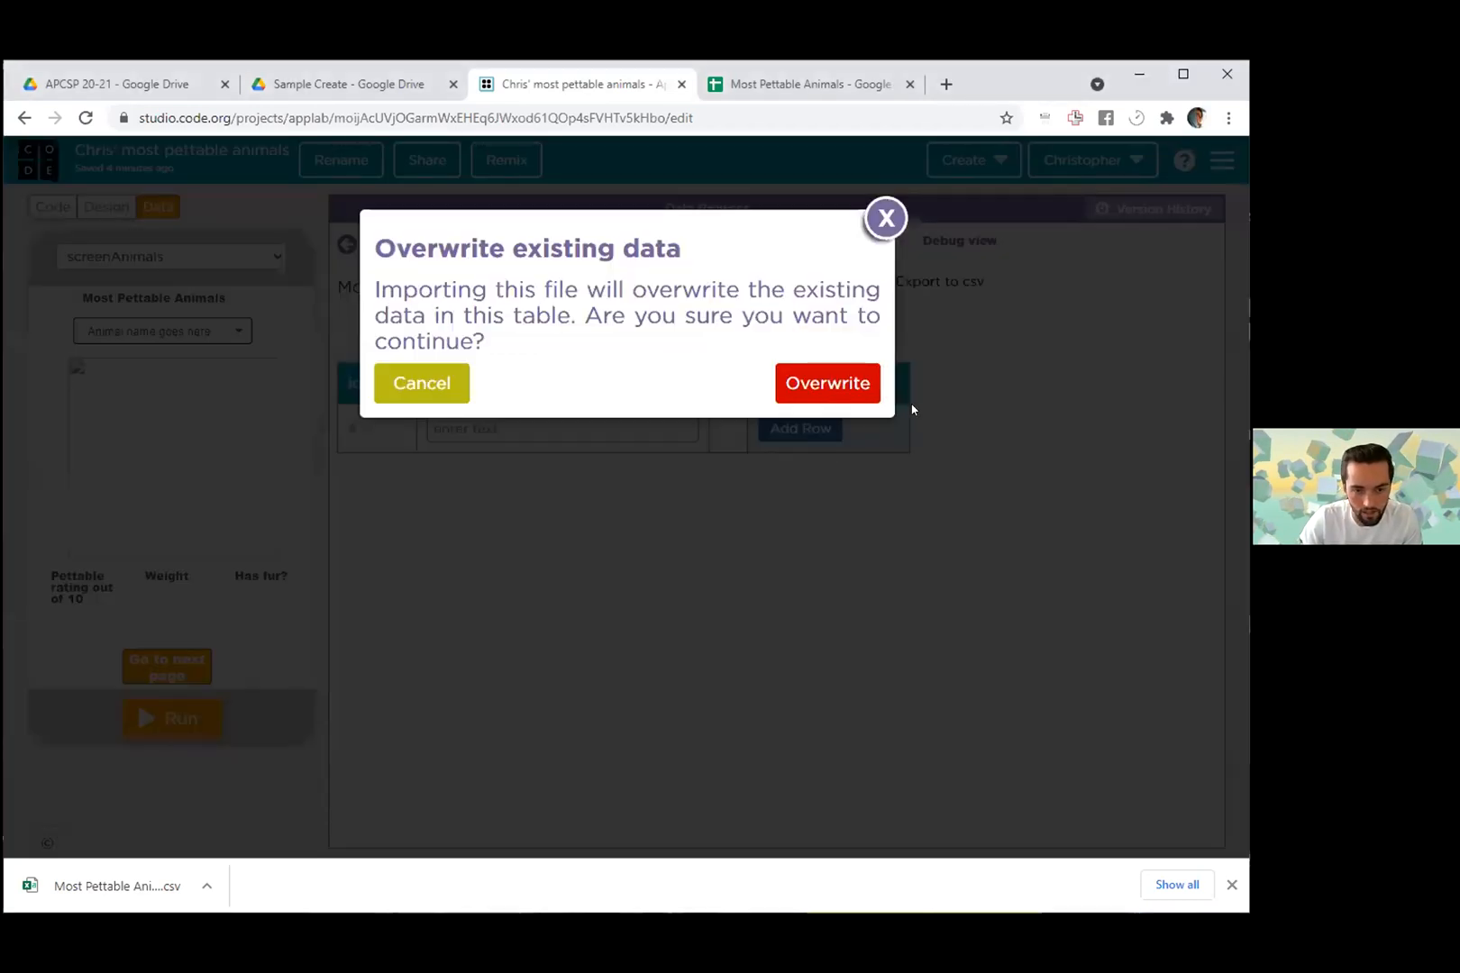
{"action": "left_click", "coordinate": [816, 375]}
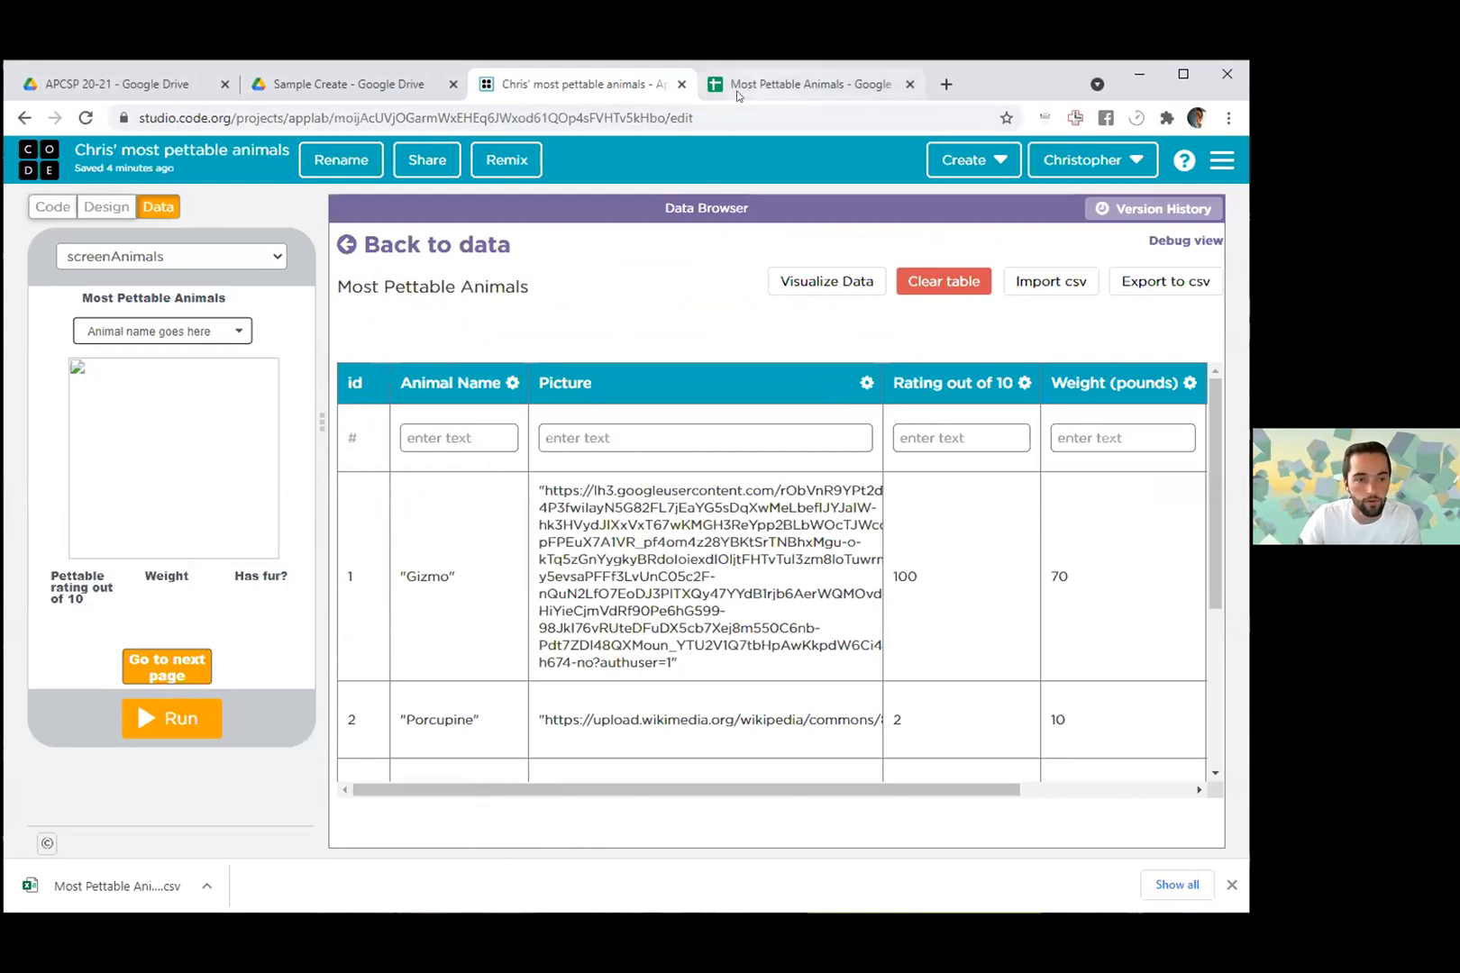
- Compare the spreadsheet's header row A1:E1 with the column names of the imported App Lab data table
{"action": "left_click", "coordinate": [807, 84]}
{"action": "left_click_drag", "start_coordinate": [68, 290], "coordinate": [629, 298]}
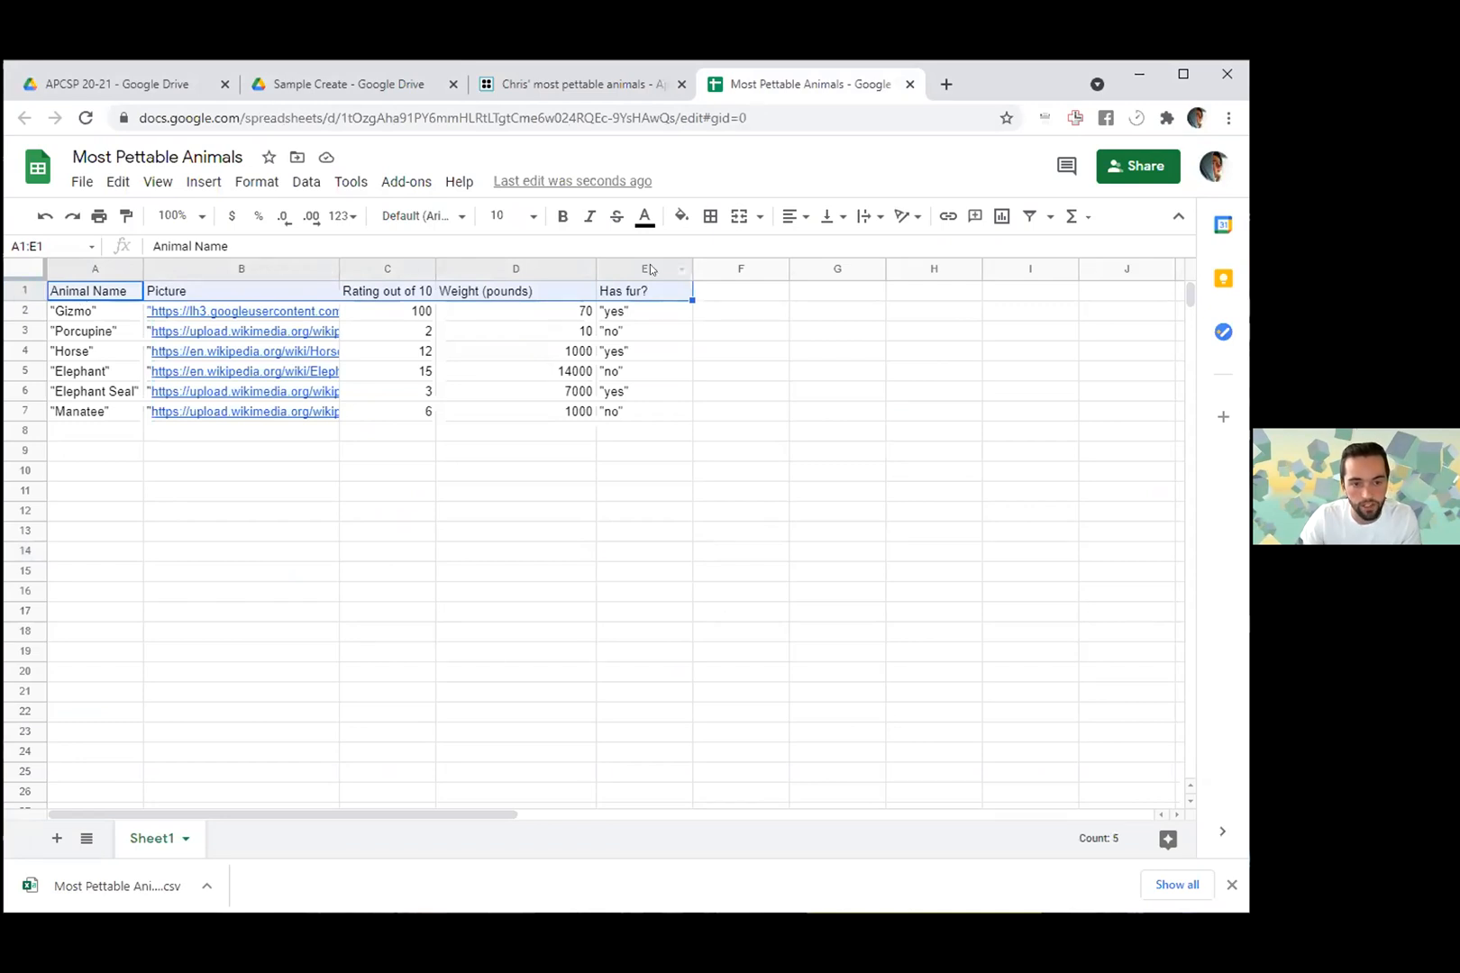
{"action": "left_click", "coordinate": [584, 84]}
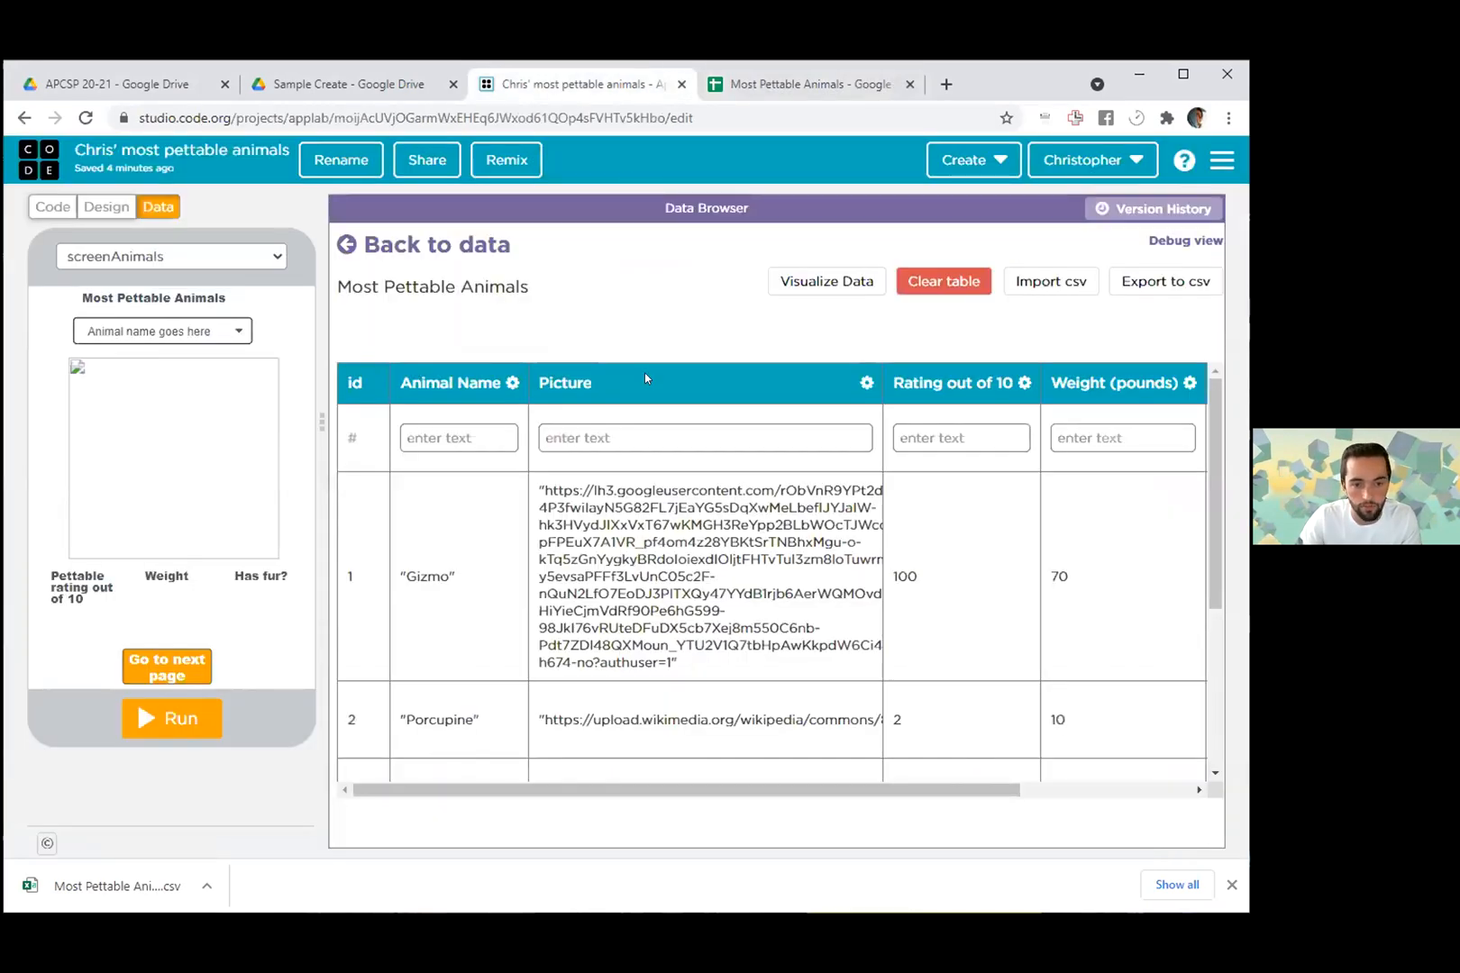
- Review all rows and columns of the imported table, from the animal names through the Has fur? values
{"action": "left_click_drag", "start_coordinate": [721, 787], "coordinate": [860, 775]}
{"action": "scroll", "coordinate": [694, 631], "scroll_direction": "down", "scroll_amount": 5}
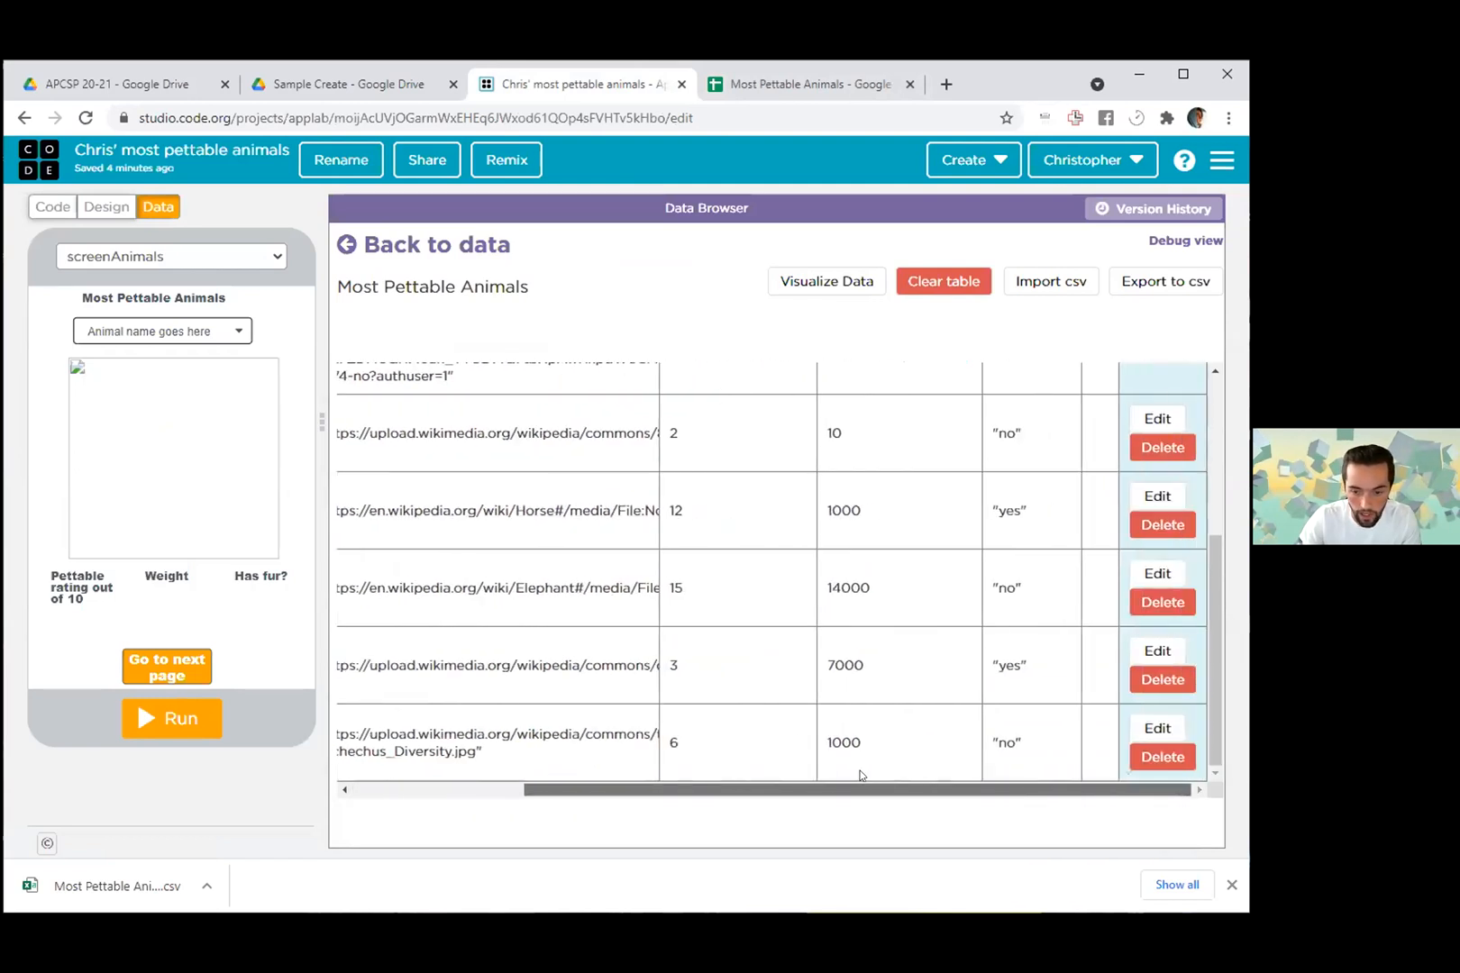
{"action": "scroll", "coordinate": [873, 740], "scroll_direction": "up", "scroll_amount": 4}
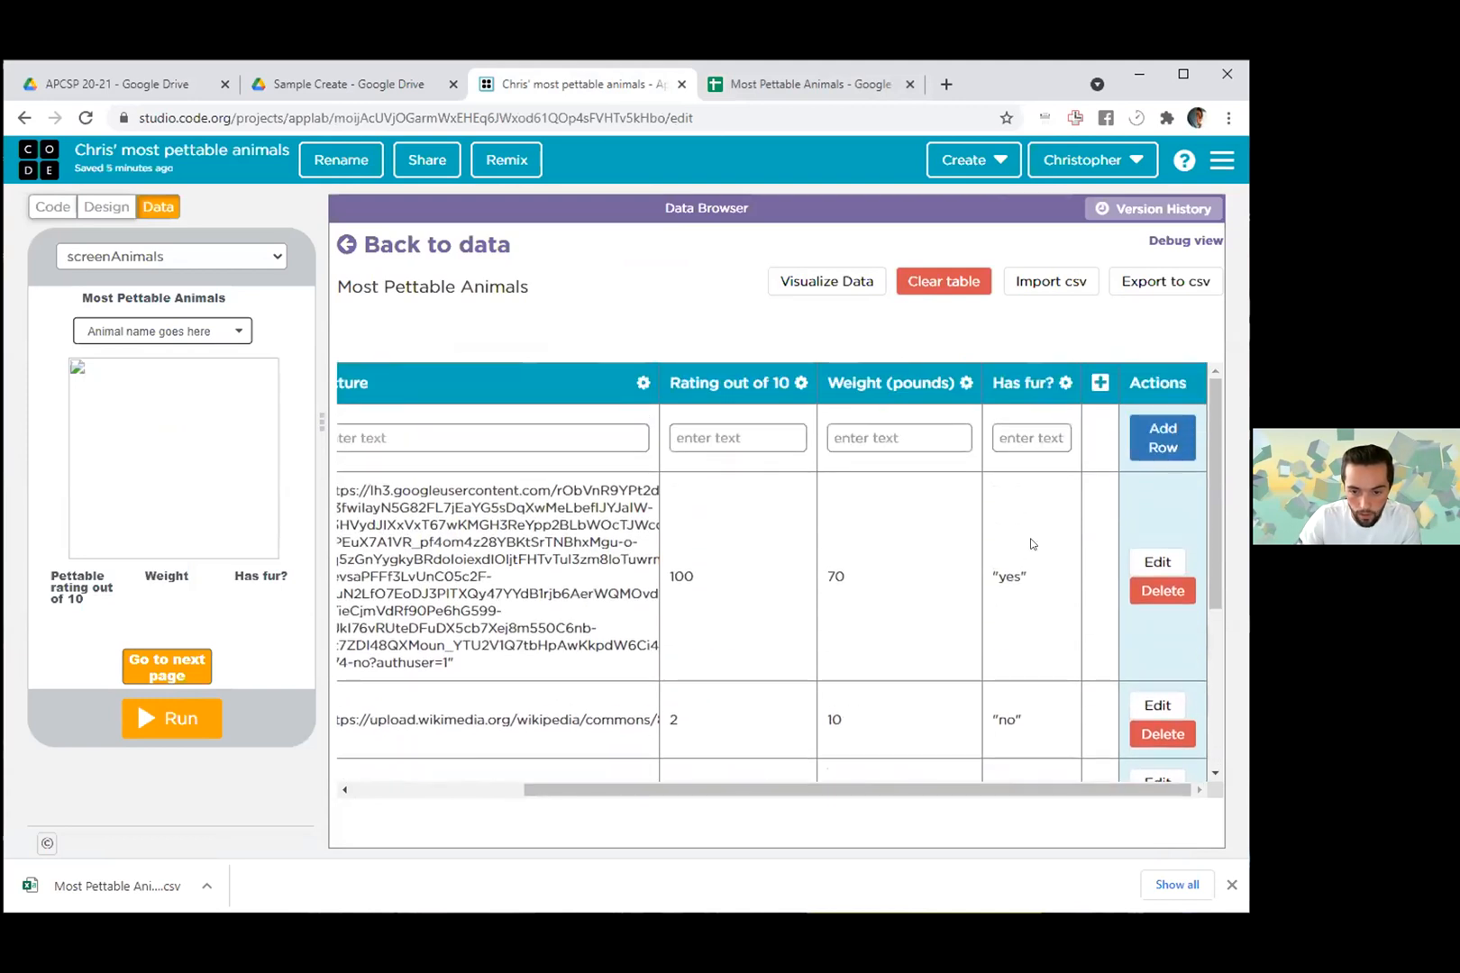
{"action": "scroll", "coordinate": [1030, 547], "scroll_direction": "down", "scroll_amount": 4}
{"action": "scroll", "coordinate": [818, 668], "scroll_direction": "up", "scroll_amount": 2}
{"action": "left_click_drag", "start_coordinate": [619, 788], "coordinate": [448, 789]}
{"action": "scroll", "coordinate": [476, 501], "scroll_direction": "up", "scroll_amount": 2}
{"action": "scroll", "coordinate": [604, 544], "scroll_direction": "down", "scroll_amount": 3}
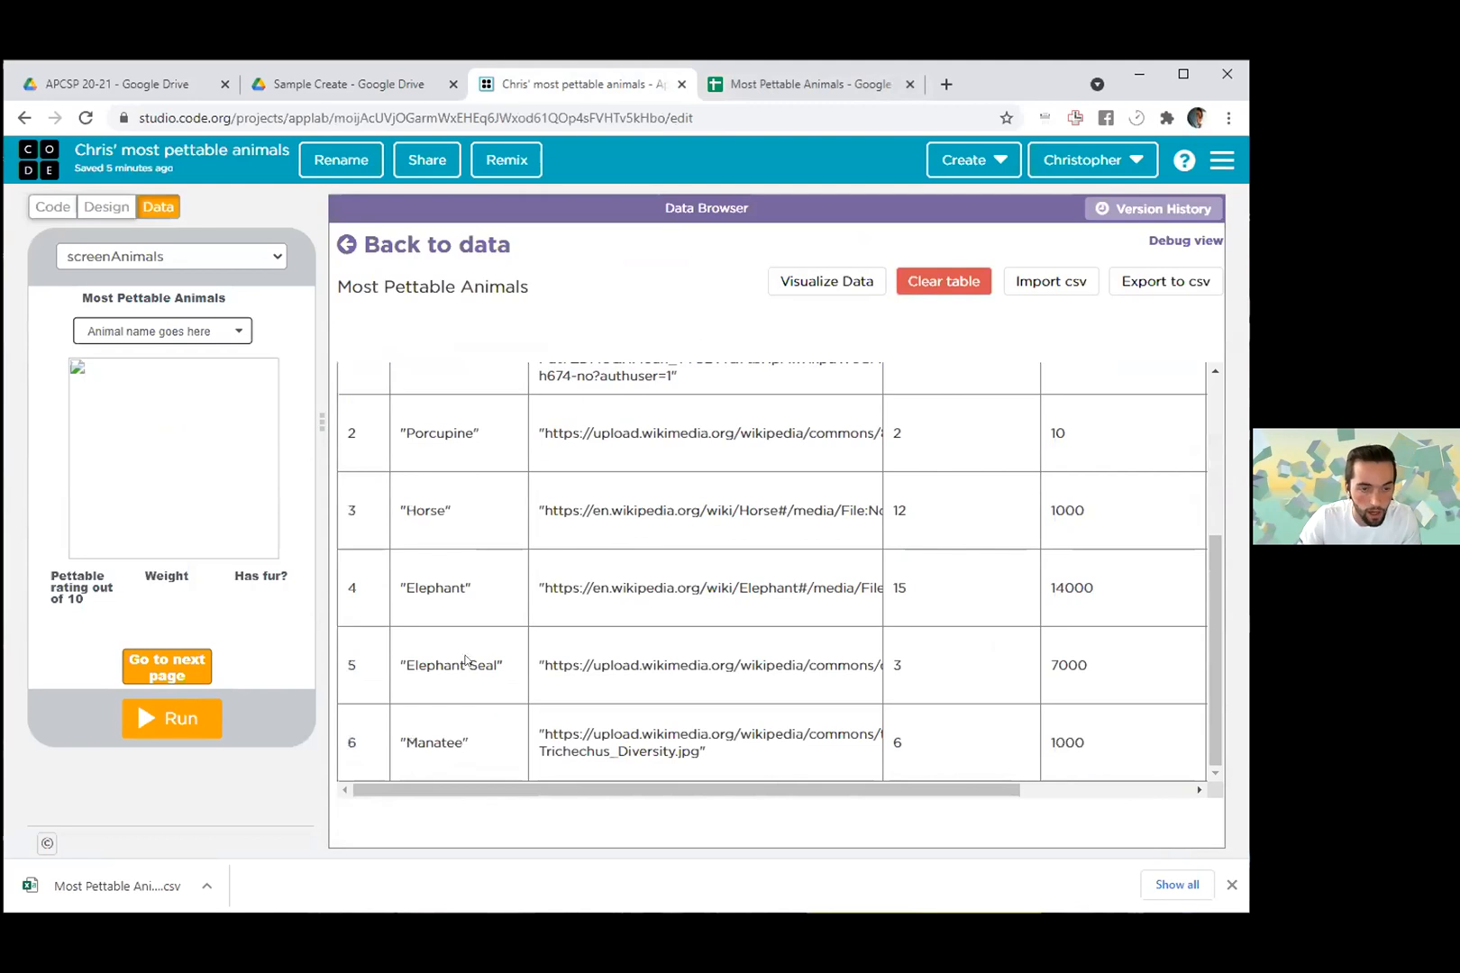
{"action": "left_click_drag", "start_coordinate": [939, 788], "coordinate": [766, 721]}
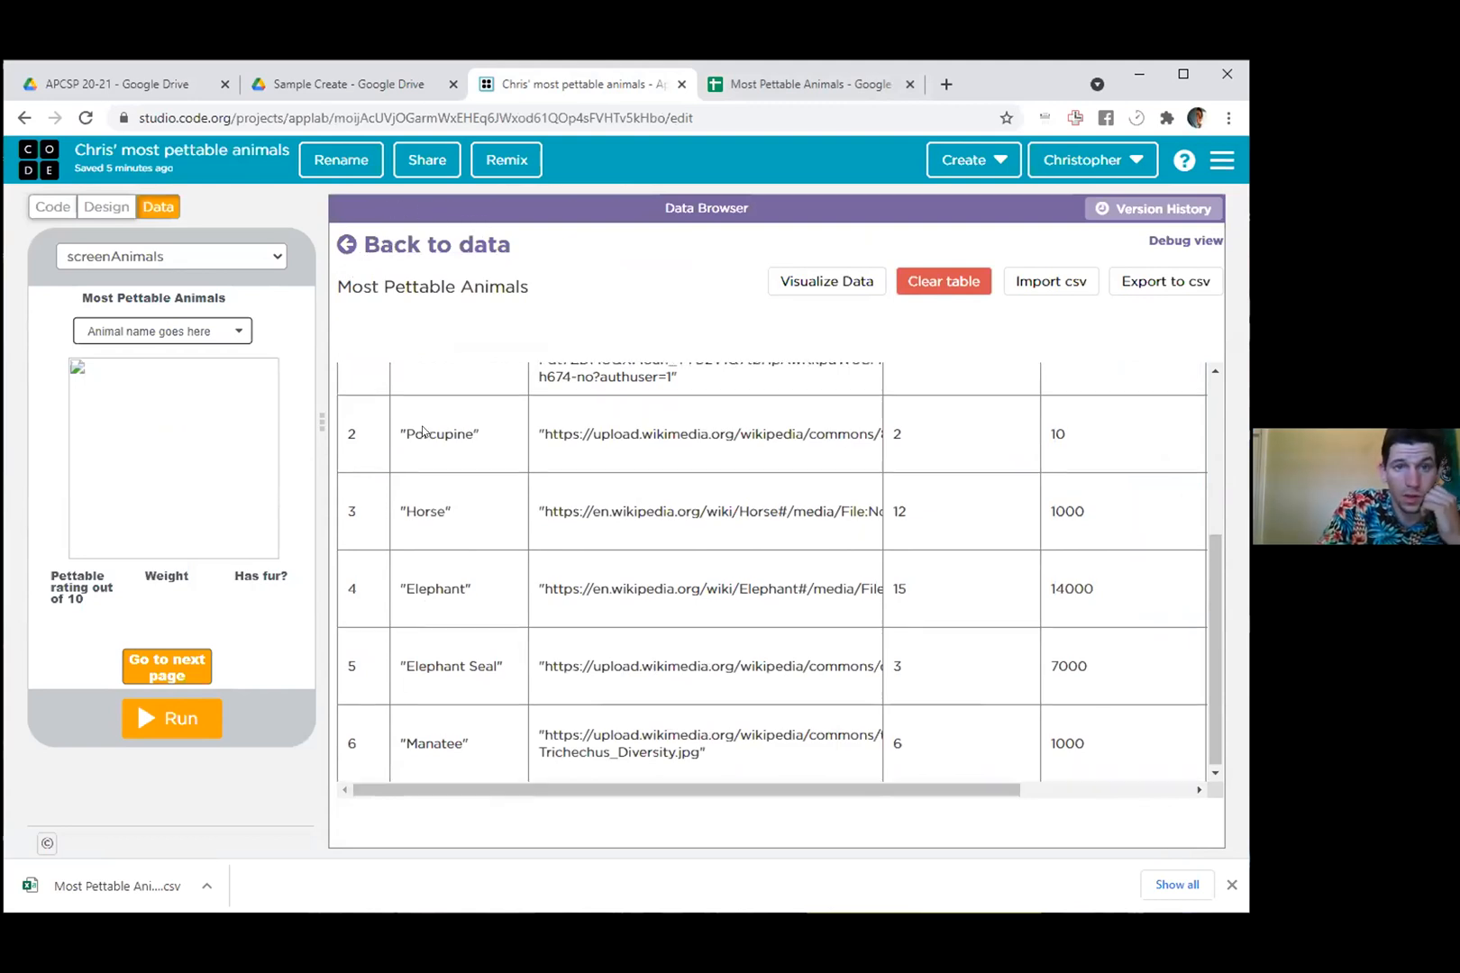
- Return to the project's list of data tables and reopen the Most Pettable Animals table
{"action": "scroll", "coordinate": [423, 426], "scroll_direction": "up", "scroll_amount": 3}
{"action": "left_click", "coordinate": [386, 256]}
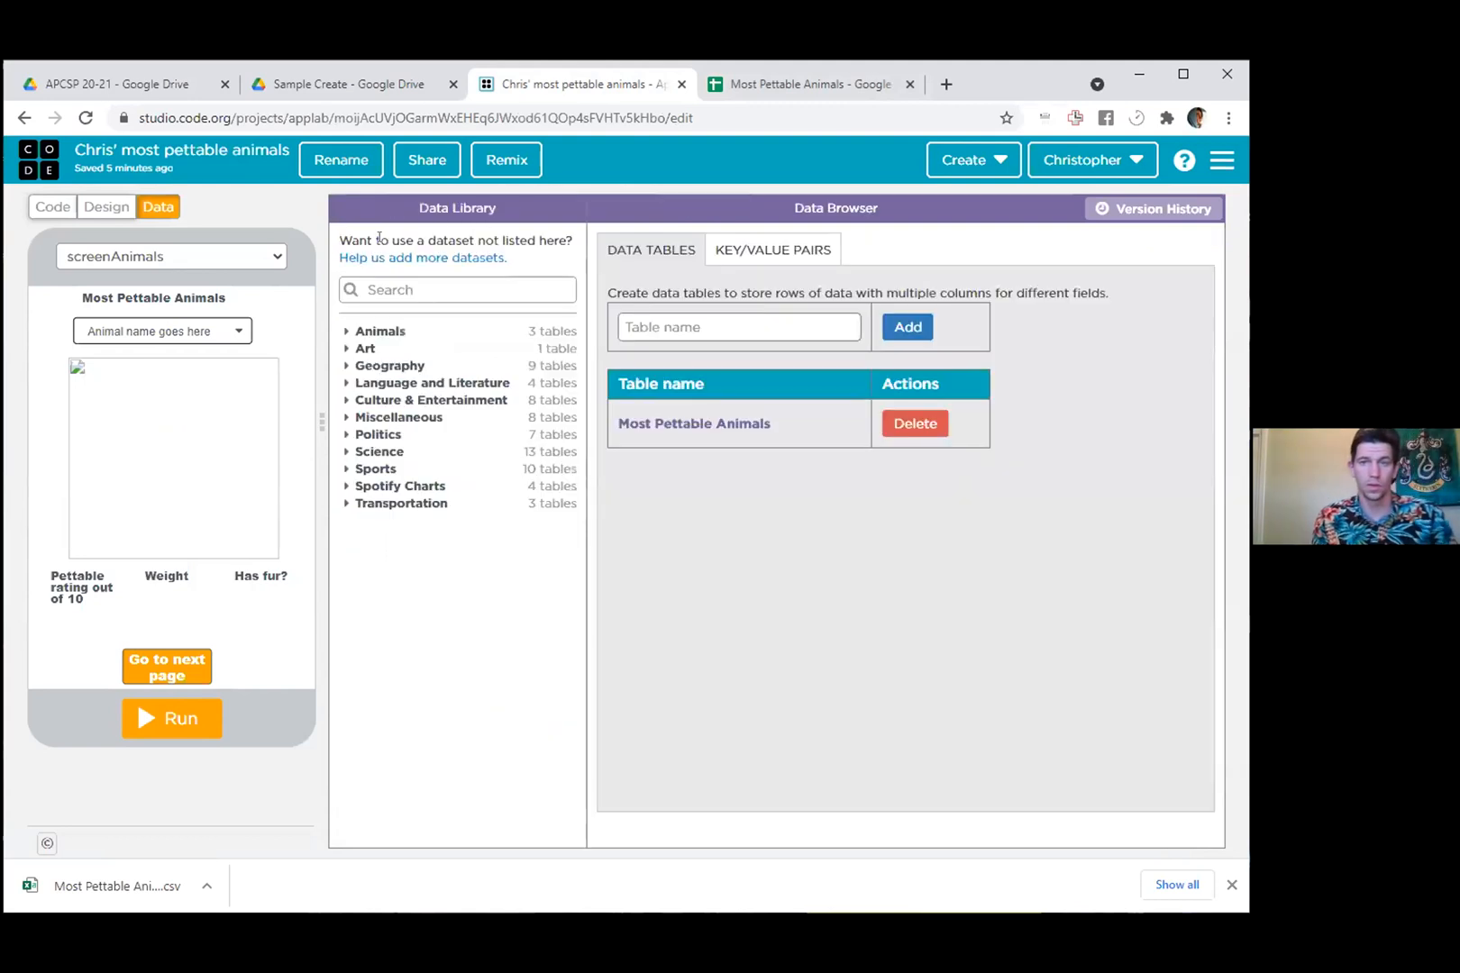
{"action": "left_click", "coordinate": [698, 423]}
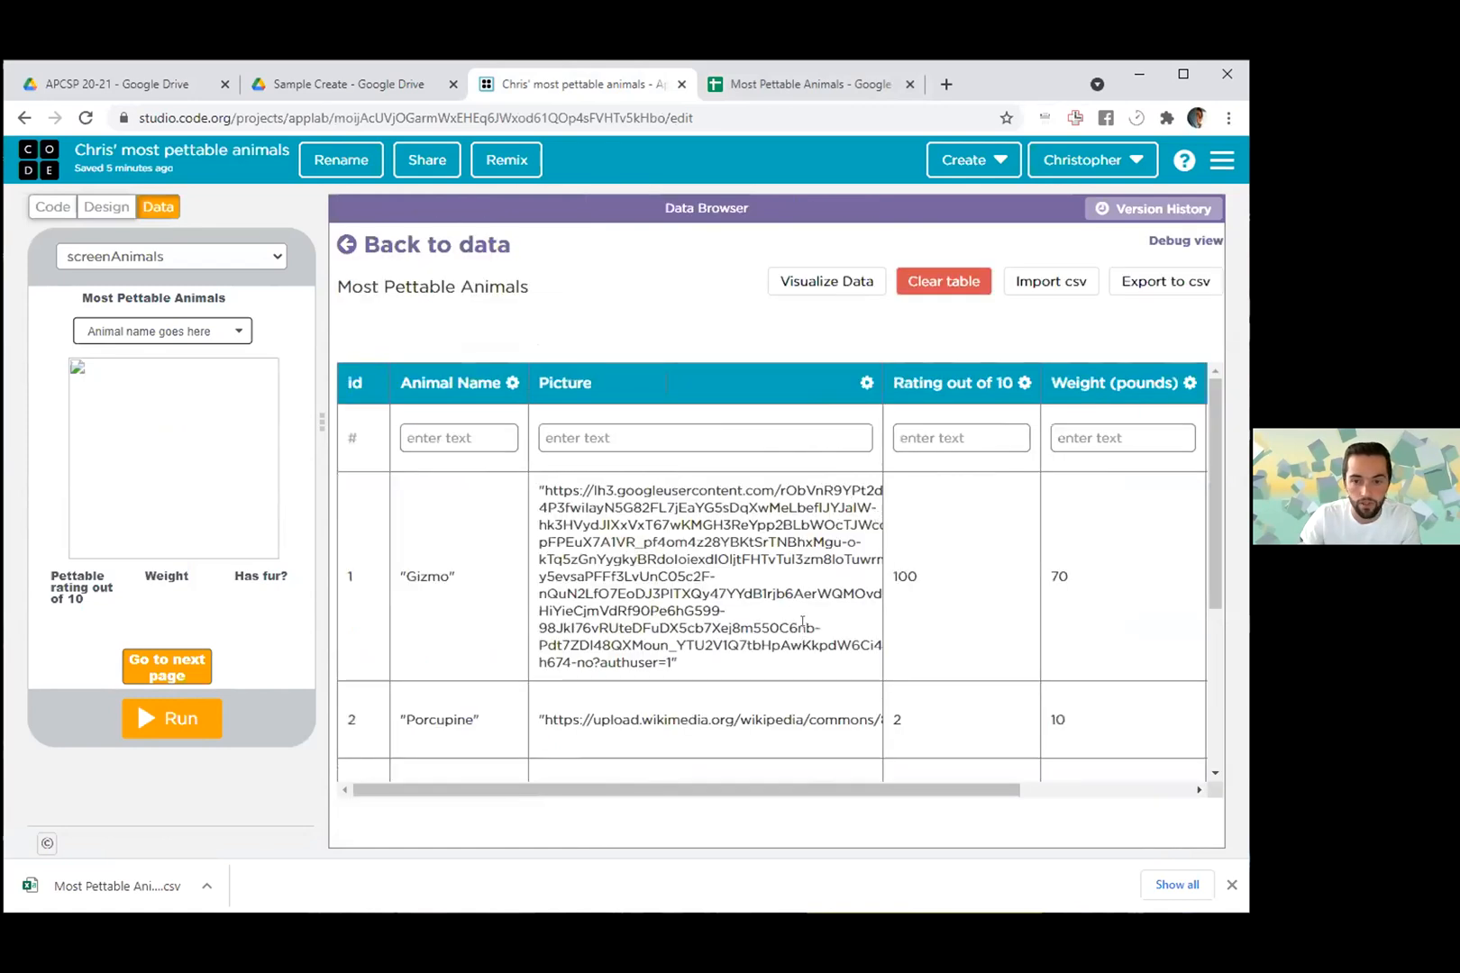
{"action": "left_click_drag", "start_coordinate": [881, 795], "coordinate": [821, 782]}
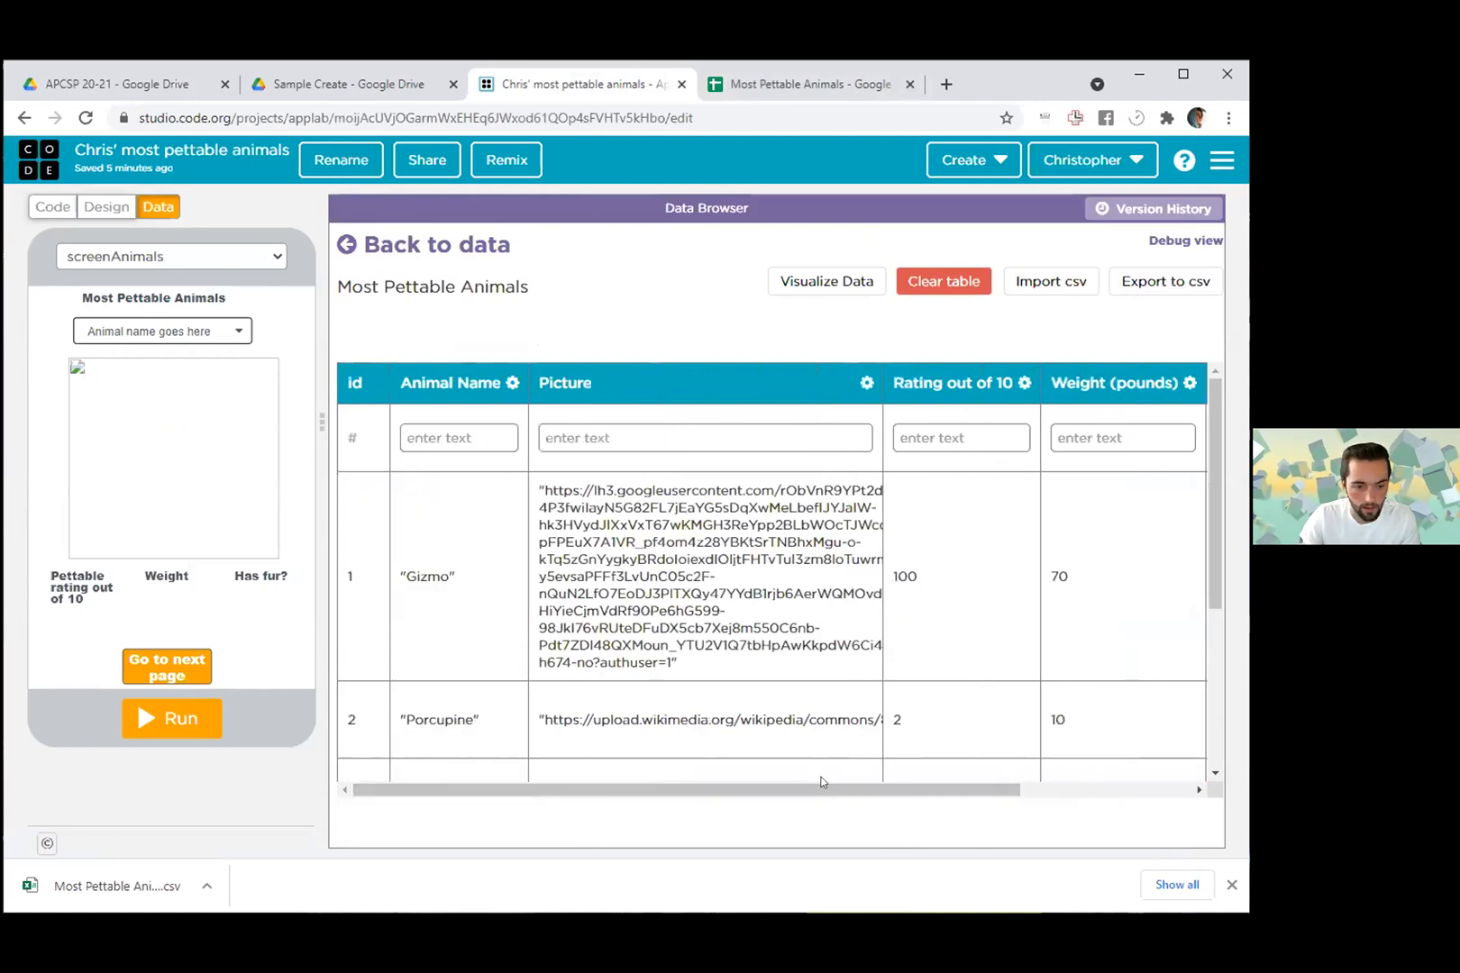